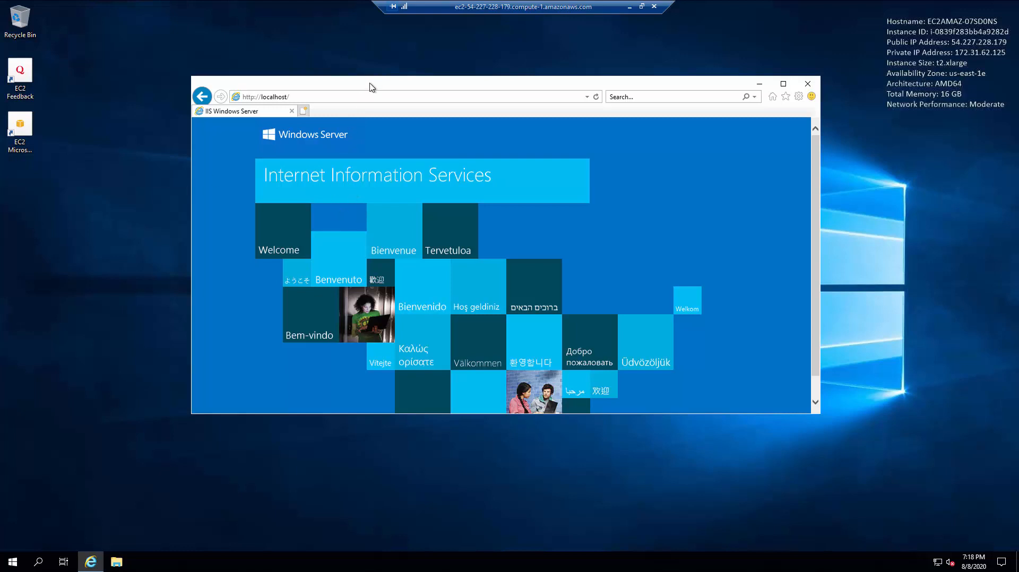
drag(378, 85, 387, 69)
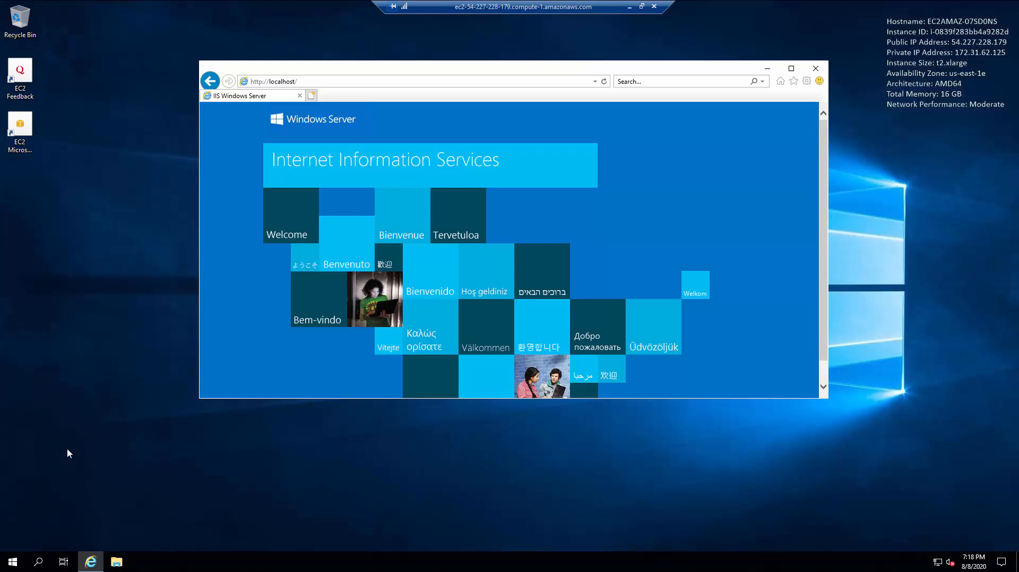
click(90, 561)
click(90, 561)
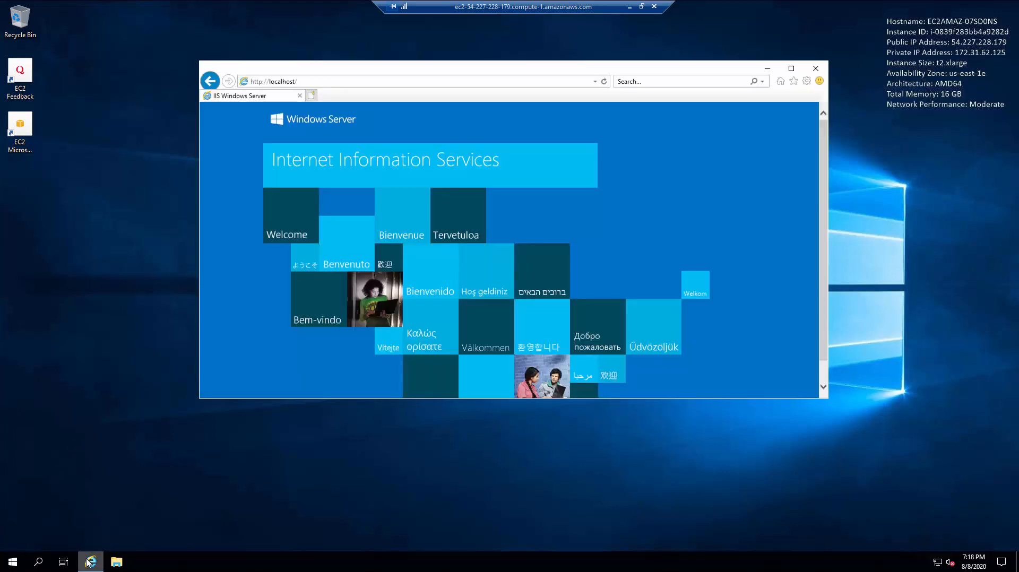
Search the web for "download chrome" in Internet Explorer.
click(322, 84)
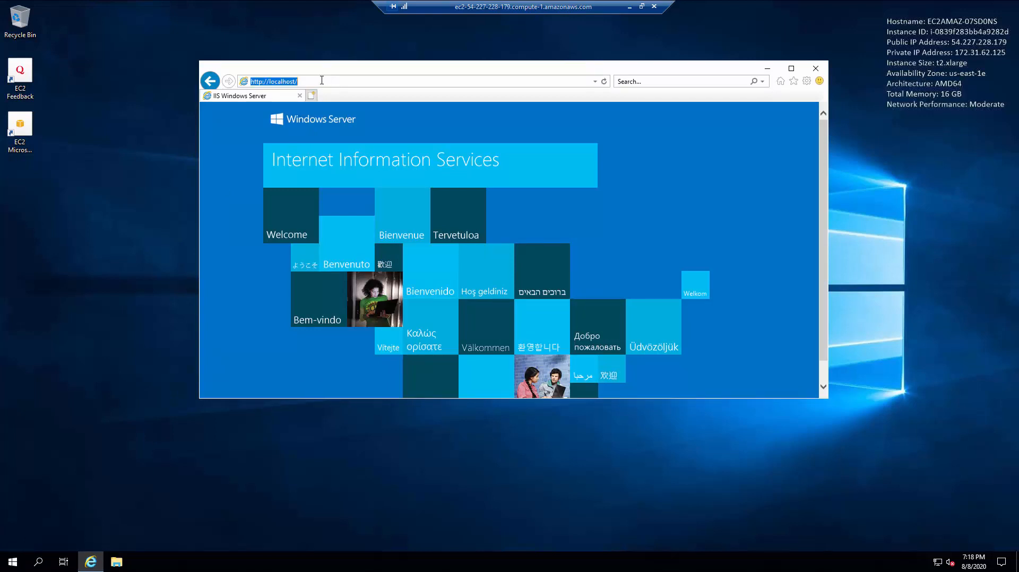
text(d)
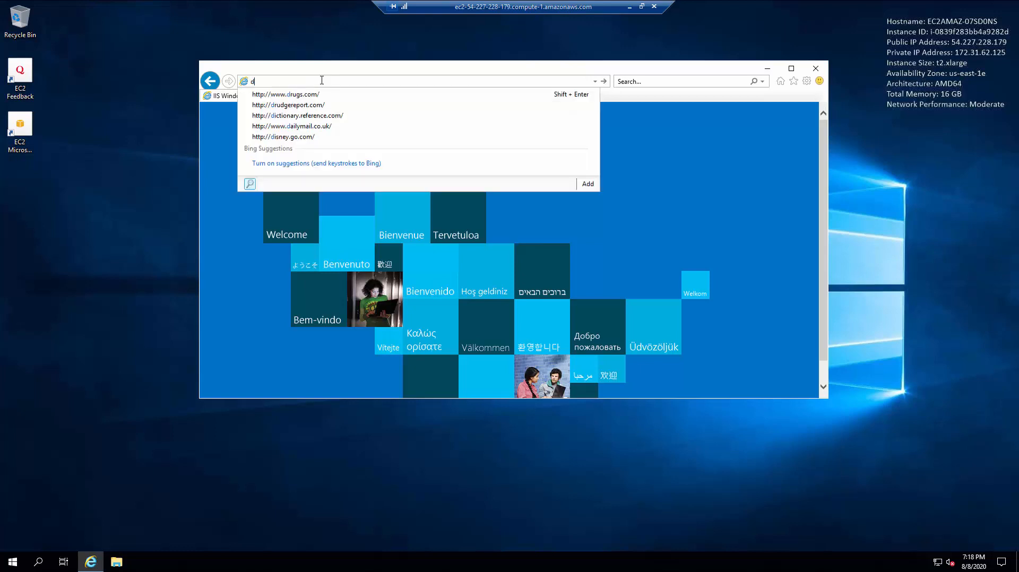
text(ow)
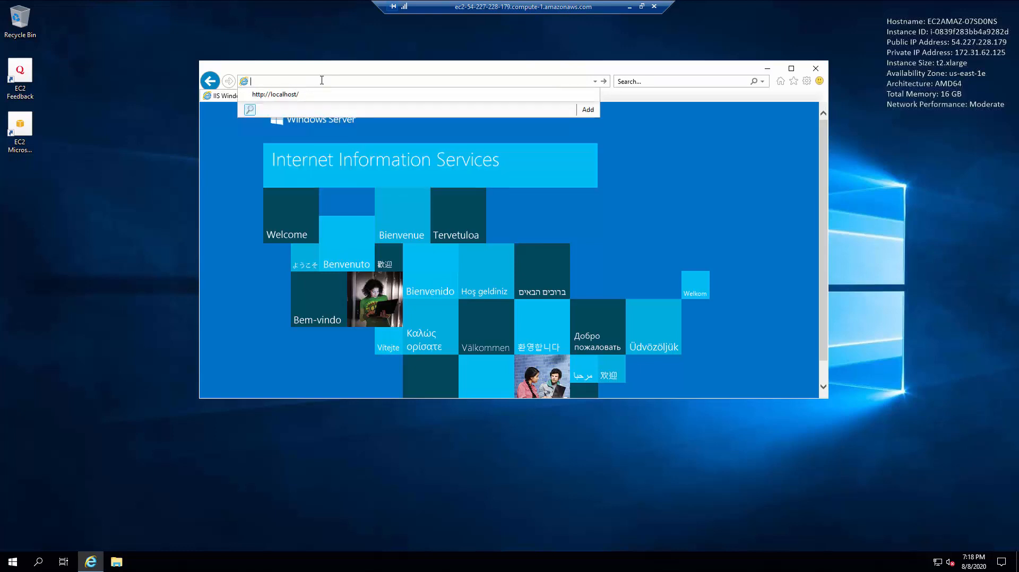
text(nl)
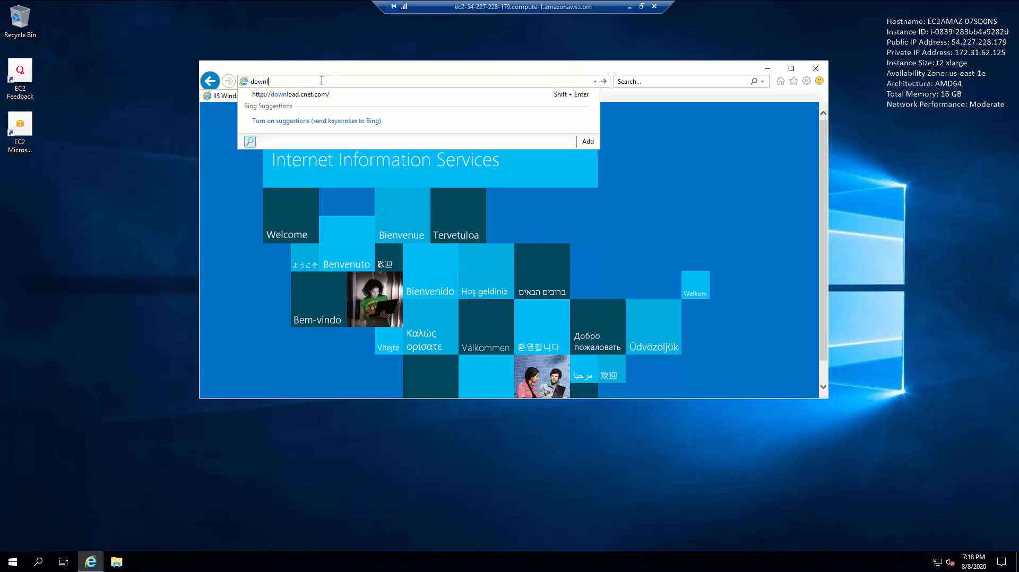
text(oad chrome)
key(Return)
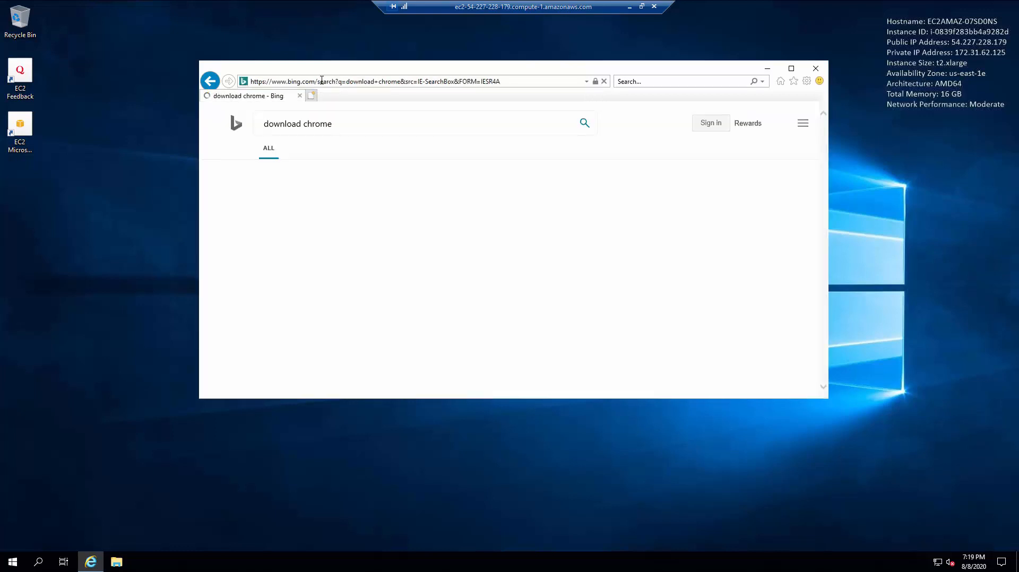
Open the google.com/chrome page from the search results, and download and run ChromeSetup.exe.
click(336, 268)
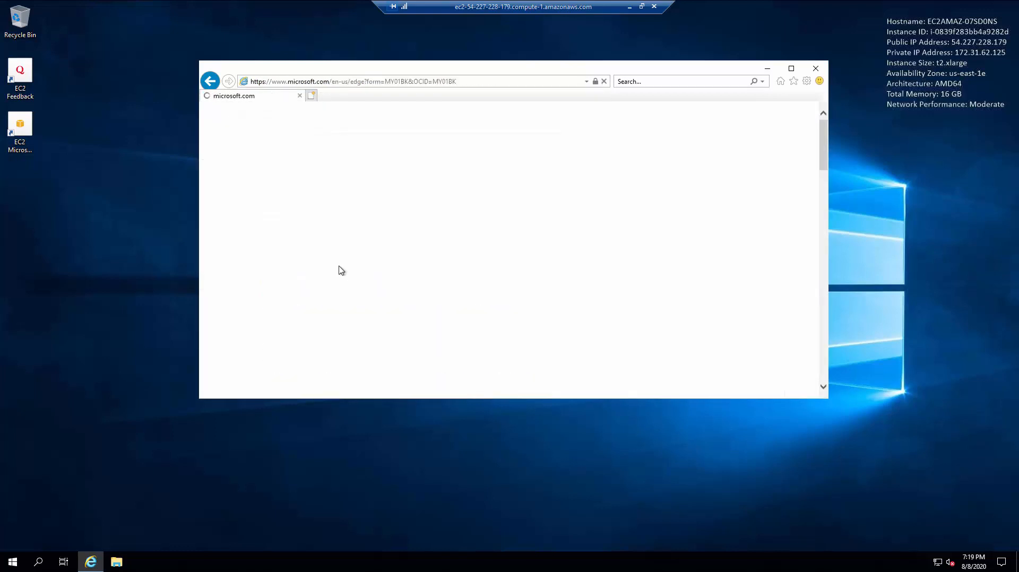
click(209, 80)
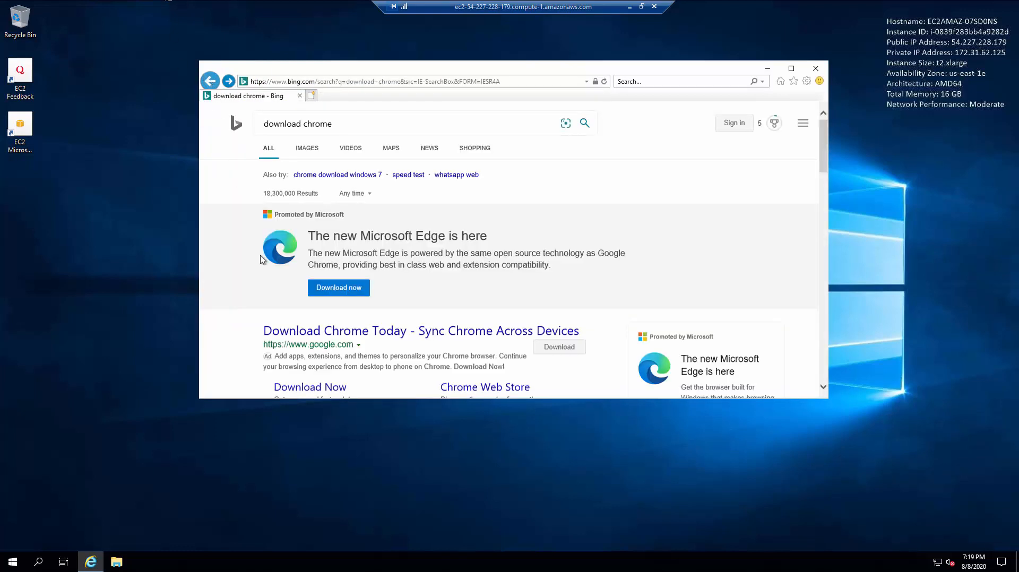
scroll(450, 269, down, 2)
scroll(324, 170, down, 6)
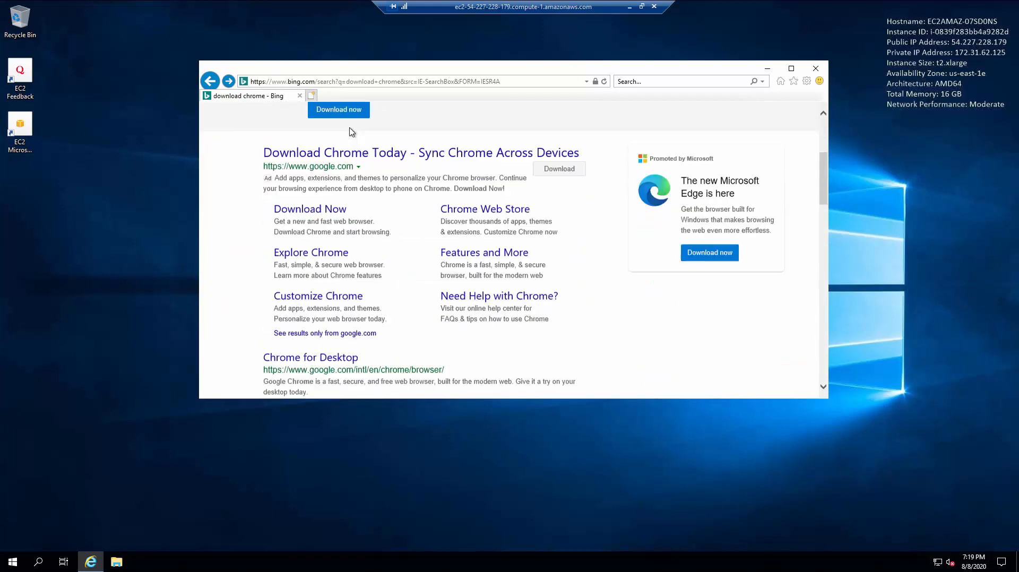
scroll(312, 228, up, 1)
scroll(312, 228, up, 1)
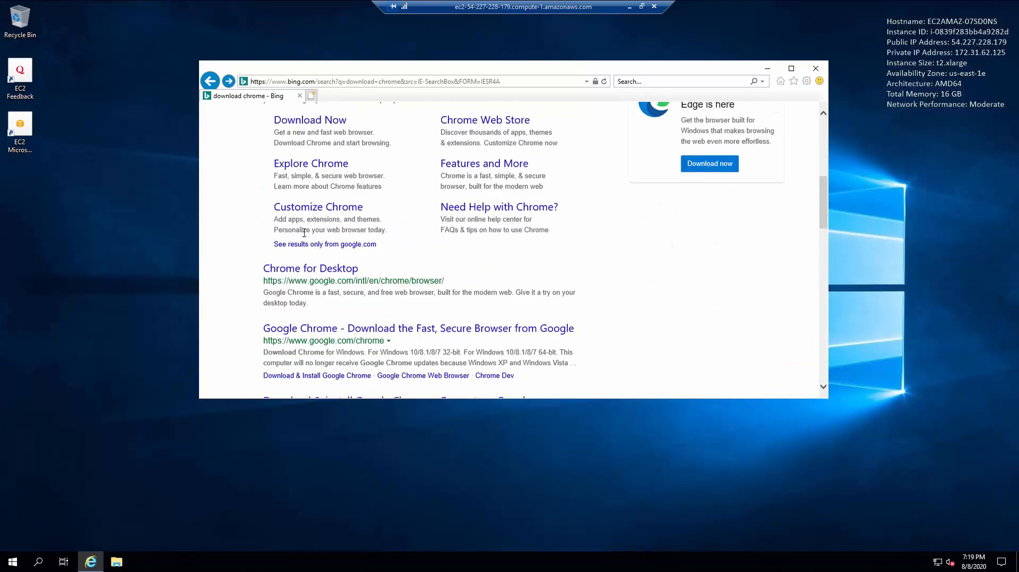
click(332, 329)
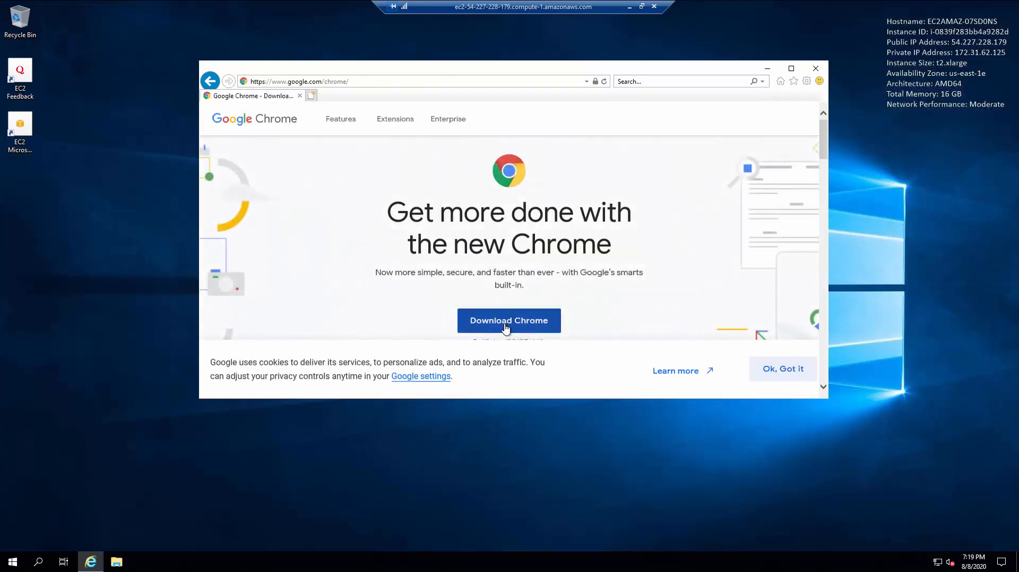
click(507, 323)
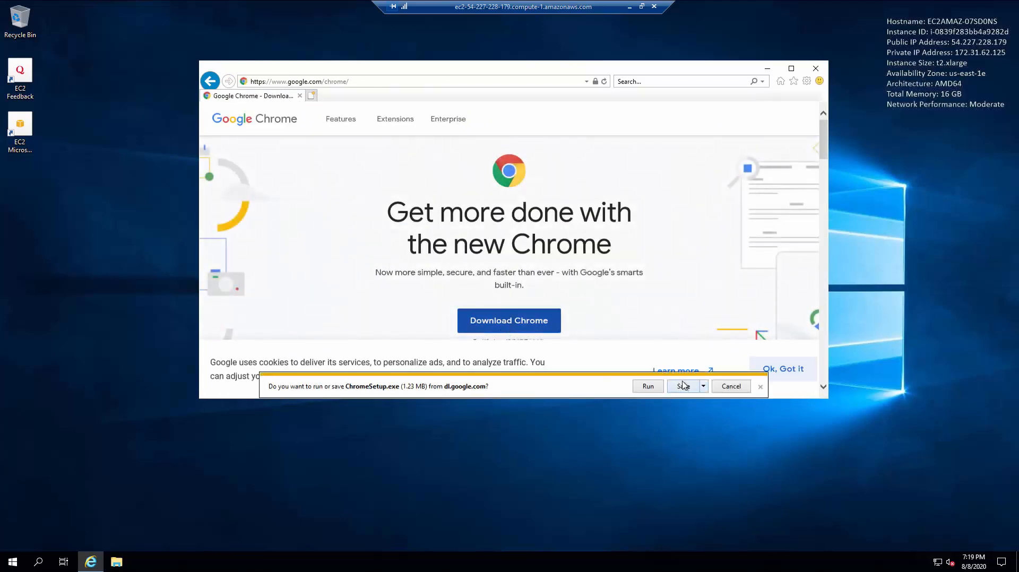
click(649, 386)
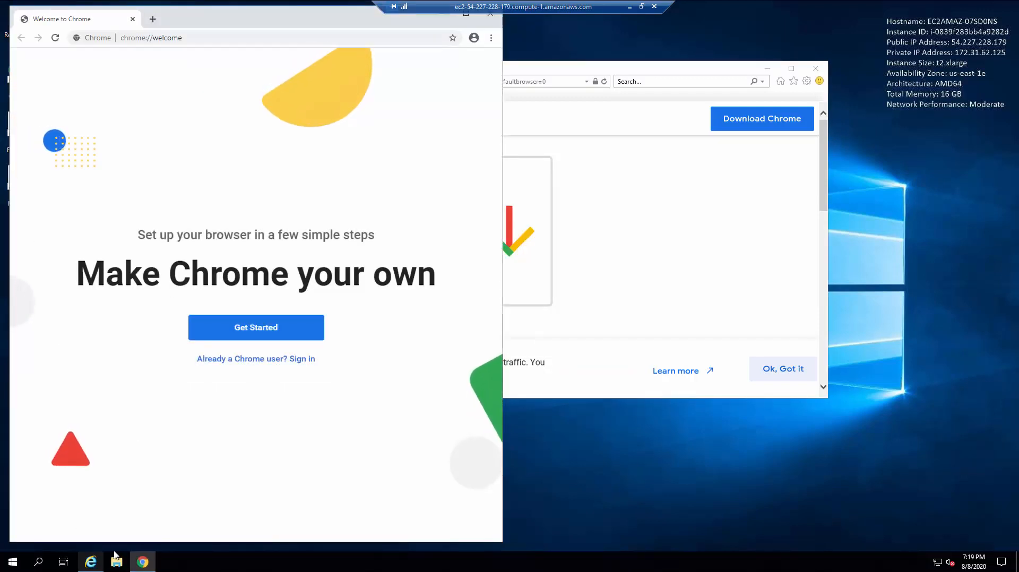
Pin Google Chrome to the taskbar, and reposition and slightly enlarge its window on the desktop.
right_click(143, 564)
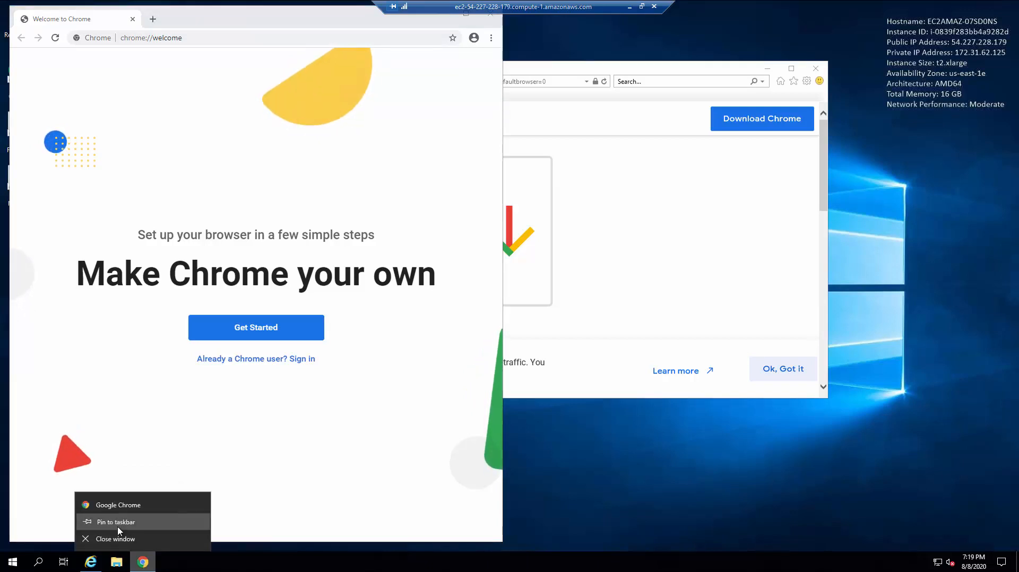
click(115, 522)
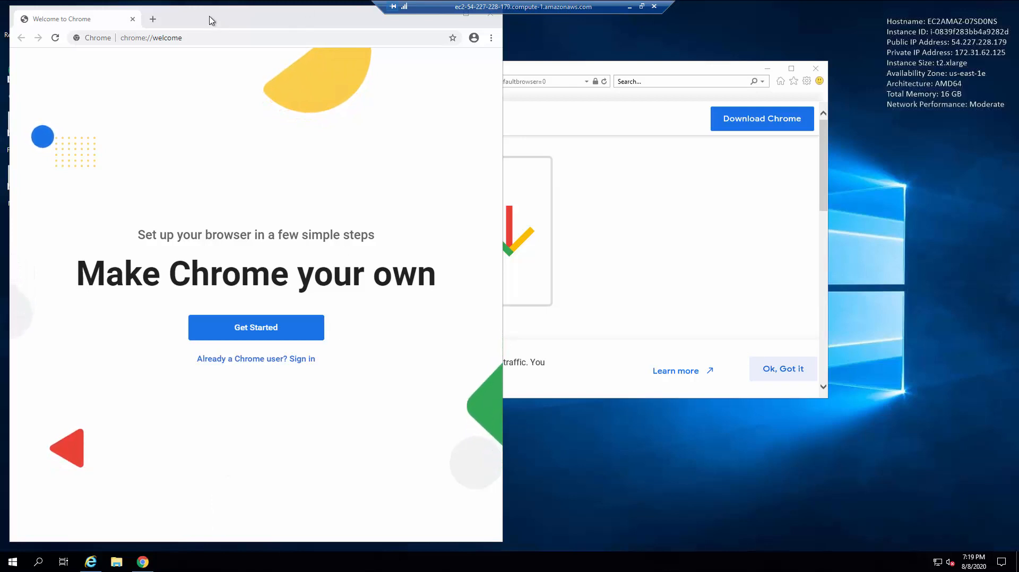
drag(211, 16, 276, 37)
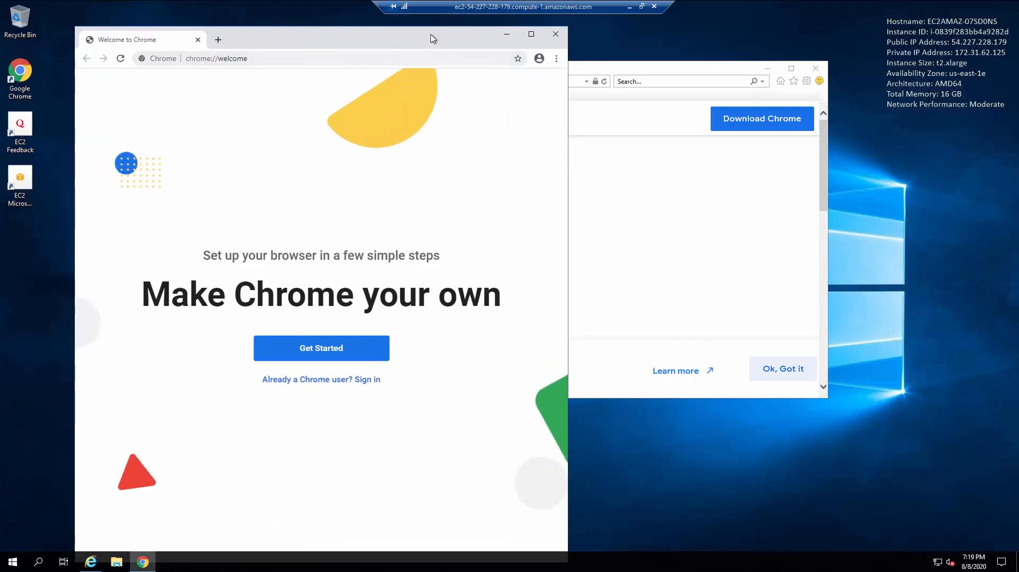
mouse_move(432, 37)
mouse_down()
mouse_move(528, 45)
mouse_move(441, 38)
mouse_up()
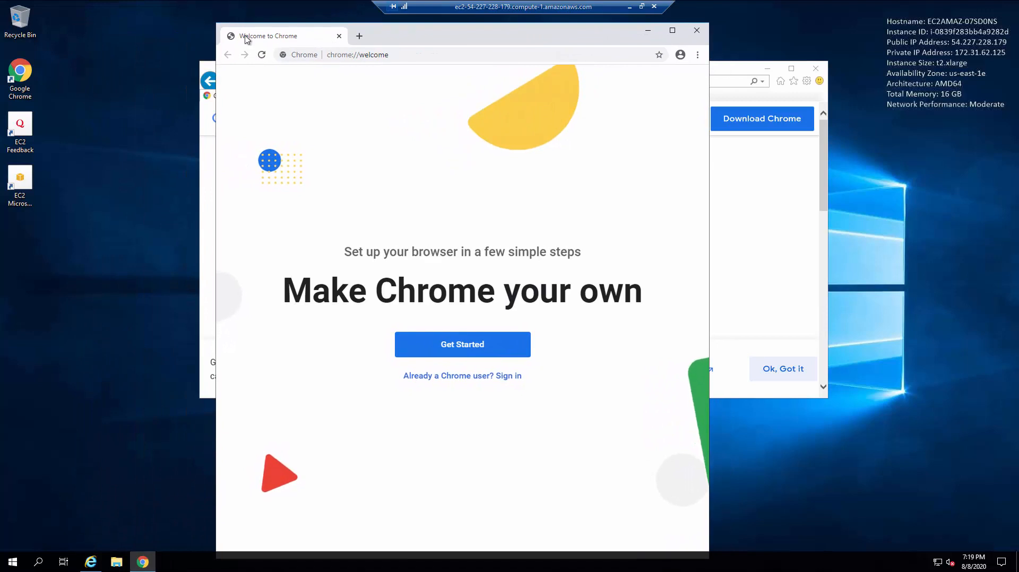
drag(216, 24, 176, 55)
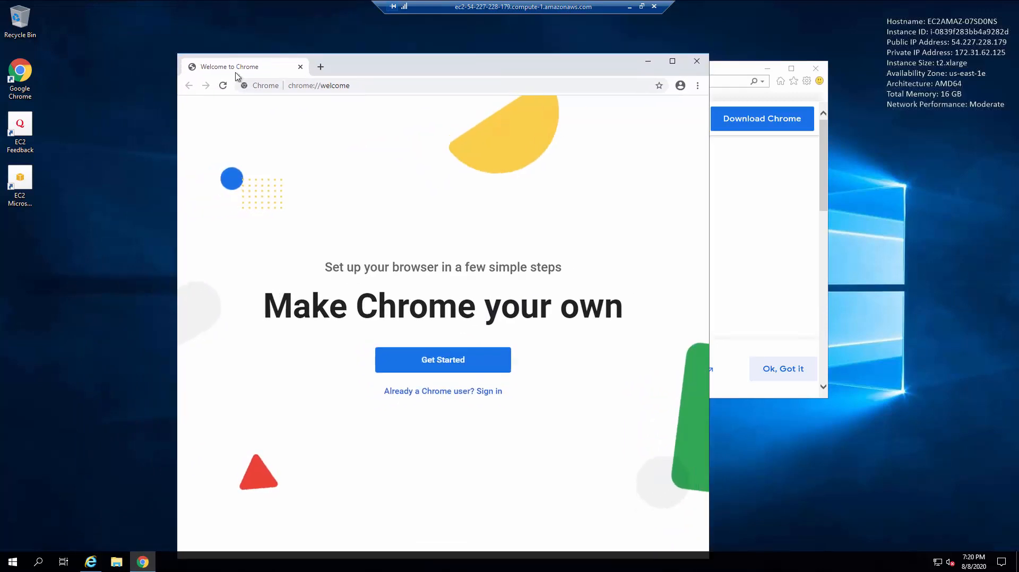
drag(332, 71, 352, 33)
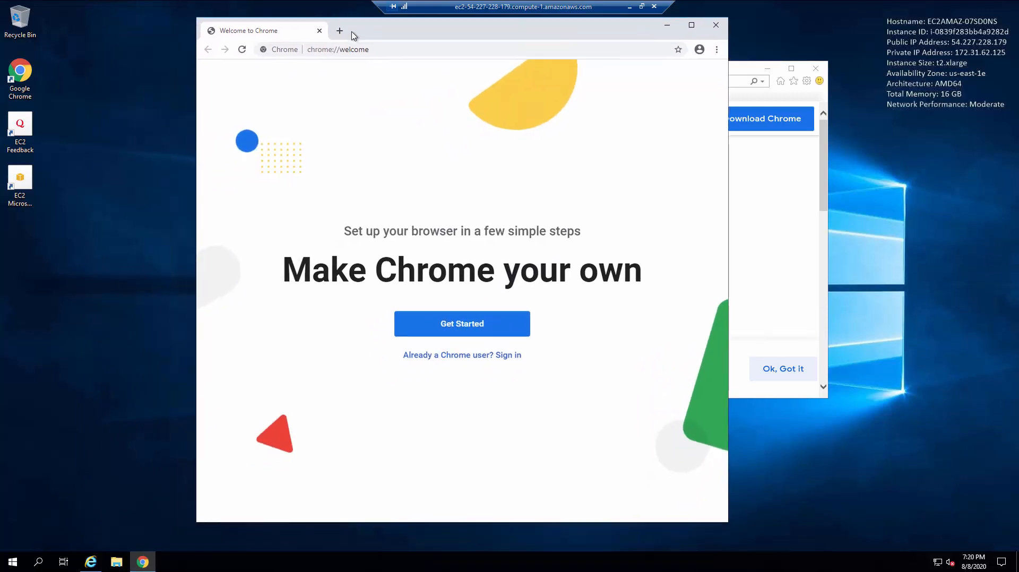
Search Google for "visual studio 2019 download" in Chrome.
click(381, 49)
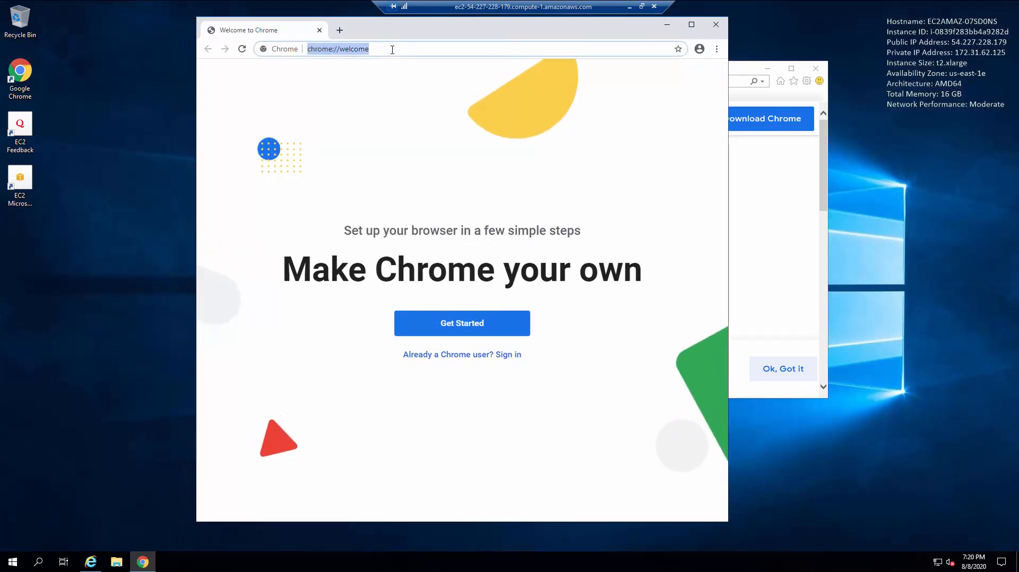
key(Home)
key(ctrl+a)
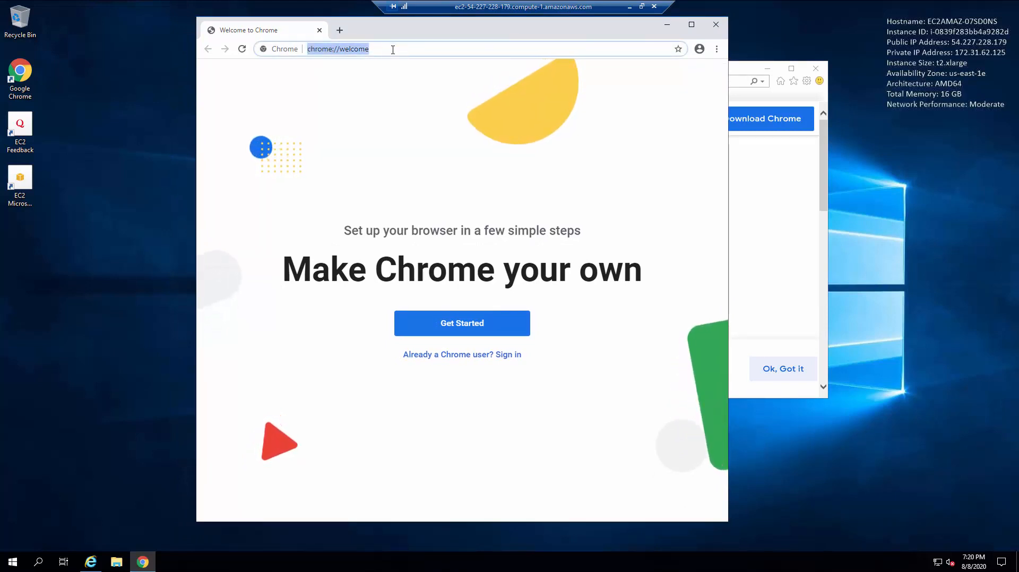
text(v)
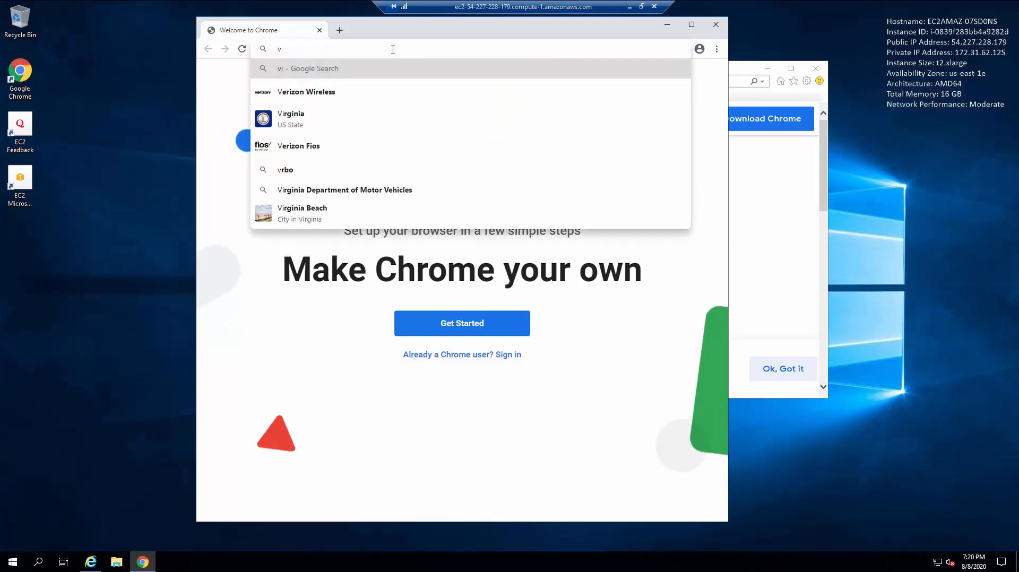
text(isual)
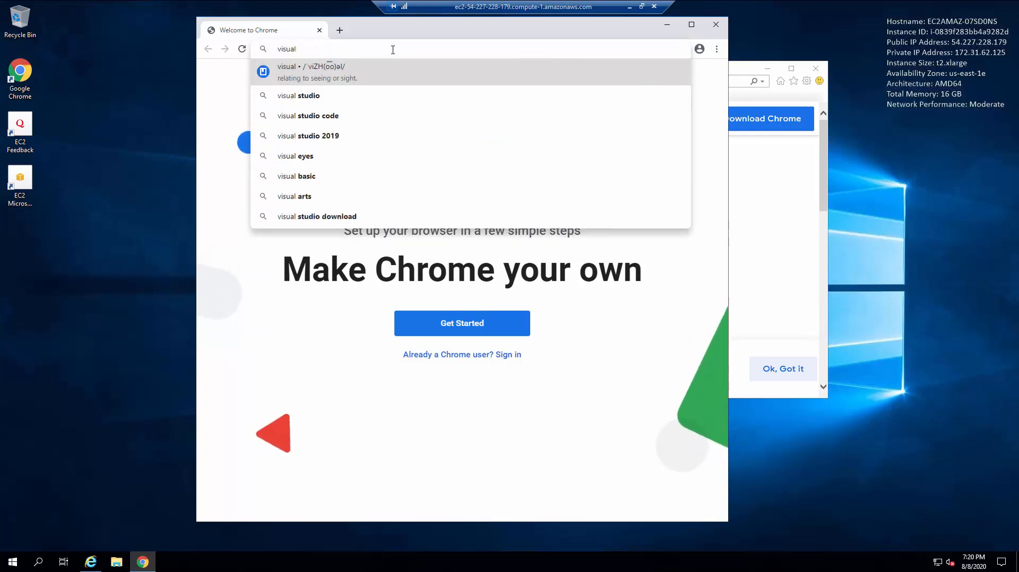
key(Down)
key(Down)
key(Down)
text(download)
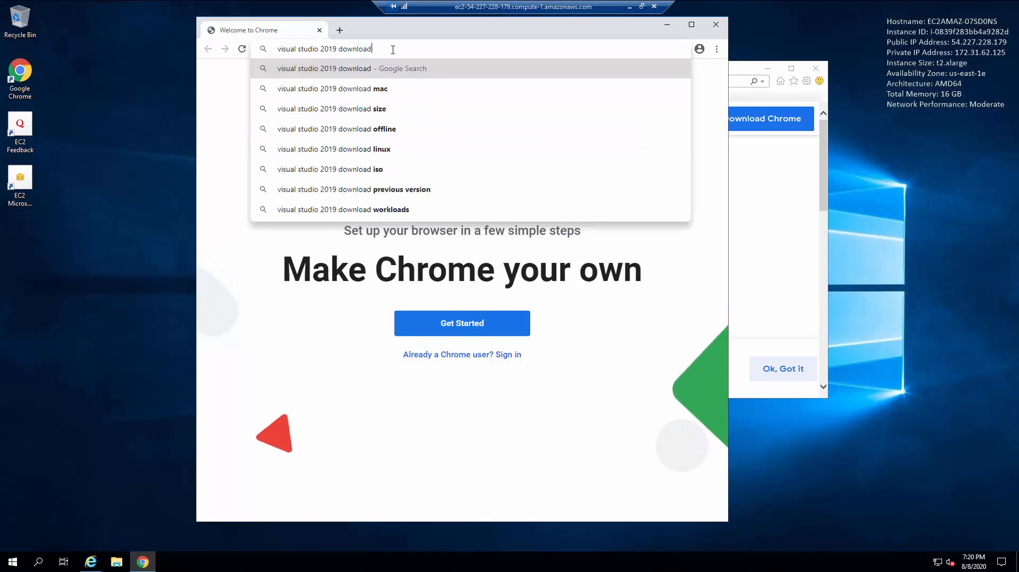
key(Return)
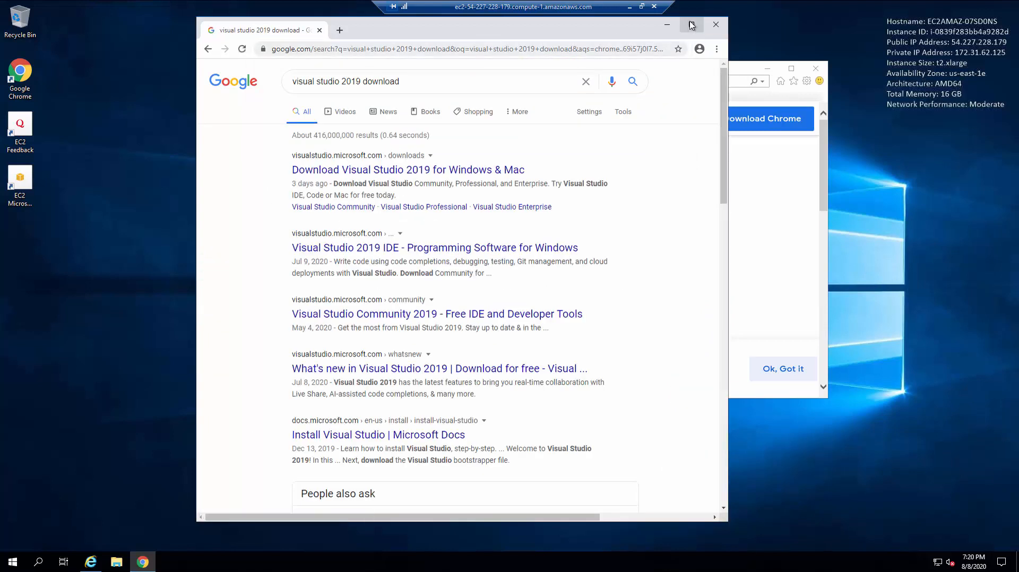
Open Microsoft's Visual Studio 2019 downloads page in a maximized window and download the free Community edition.
click(407, 170)
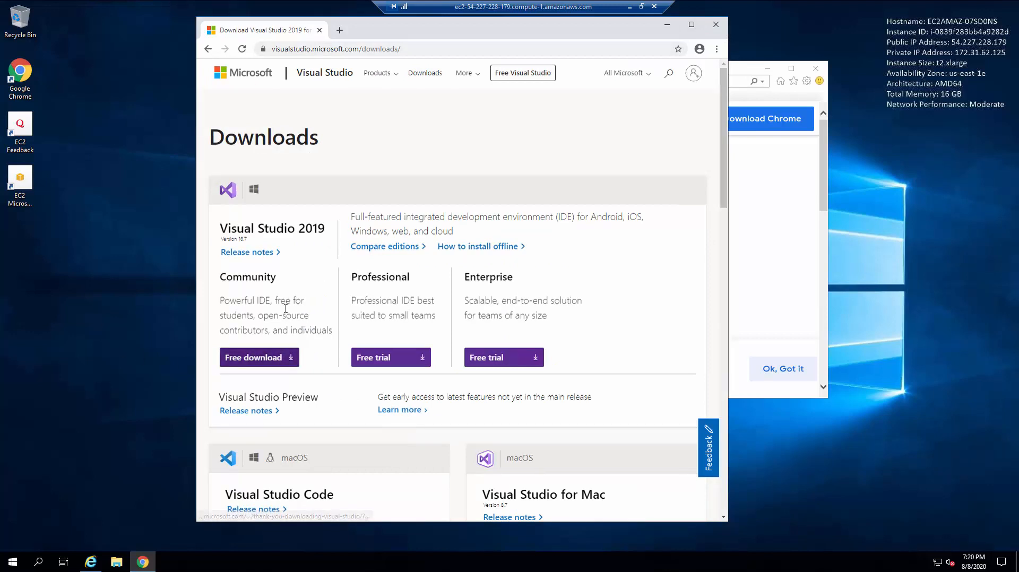
click(691, 24)
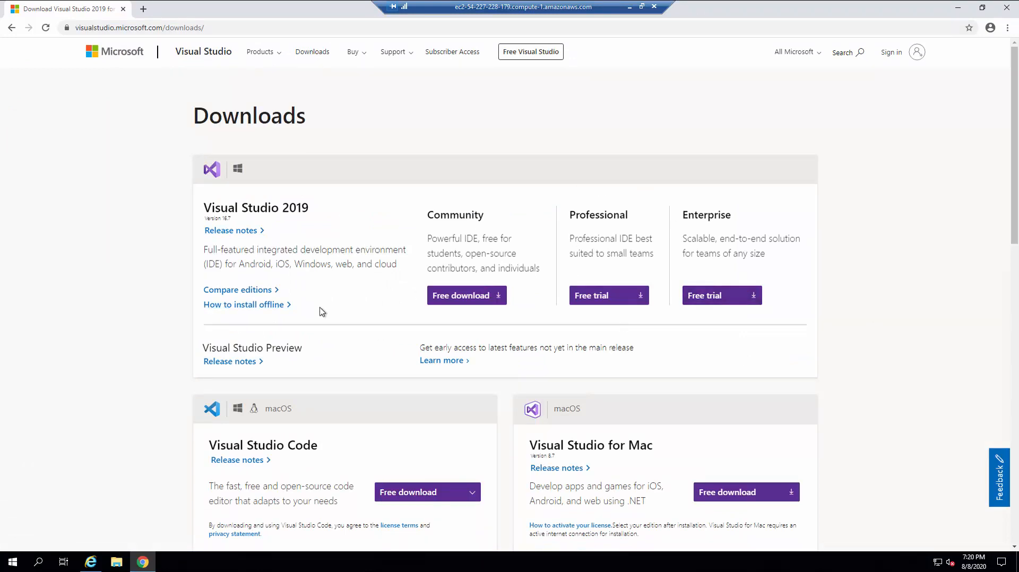
scroll(220, 352, down, 2)
scroll(220, 353, up, 2)
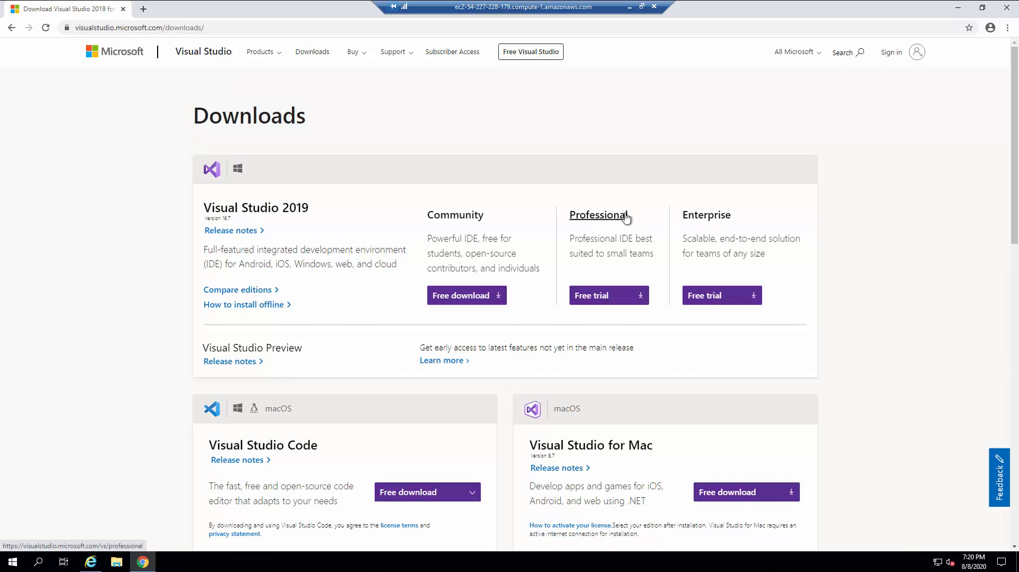
click(457, 298)
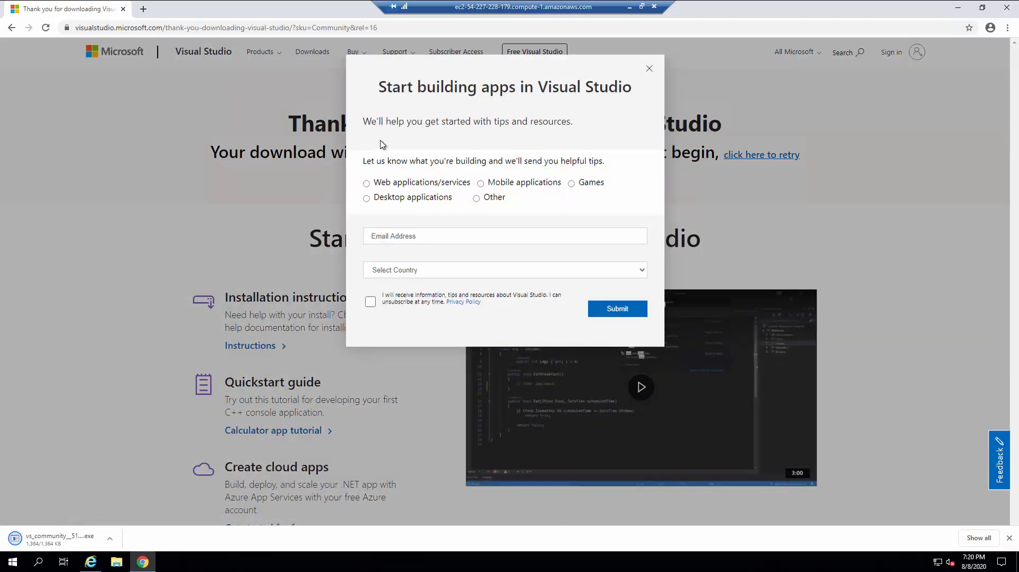
In the tips form, choose Web applications/services, agree to receive Visual Studio information, and enter the e-mail address.
click(366, 183)
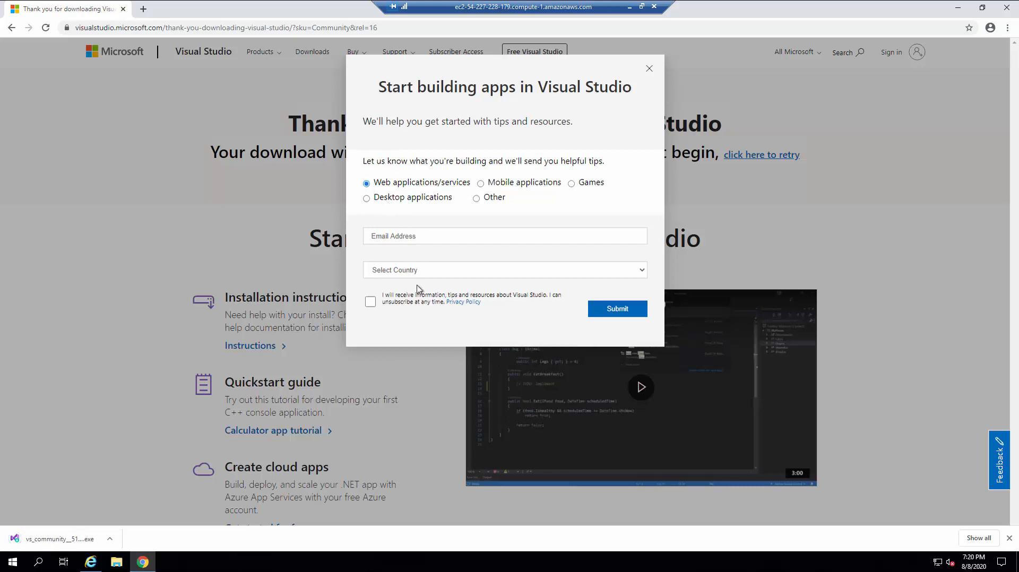
click(369, 301)
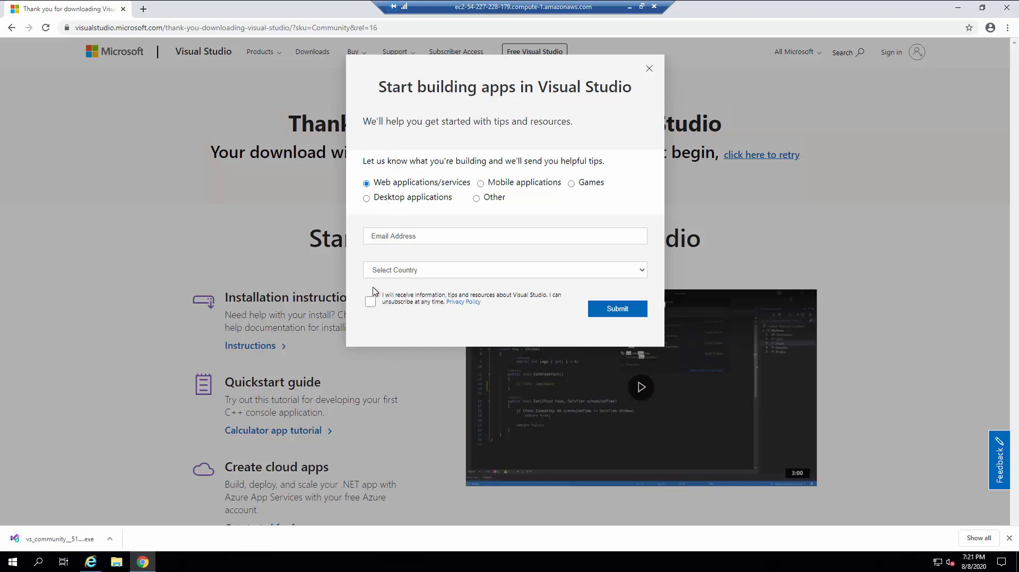
click(404, 235)
text(fm)
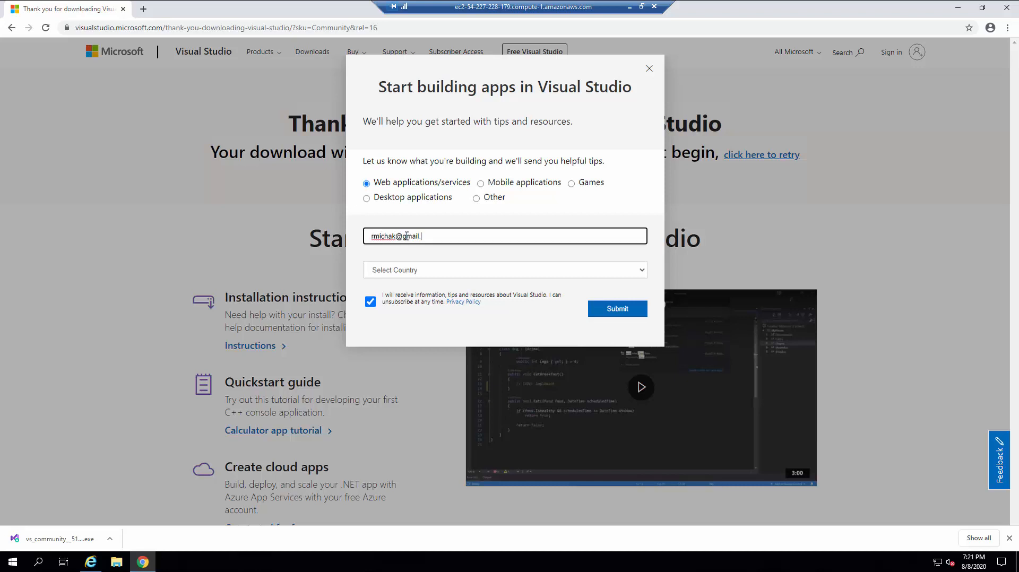
key(Tab)
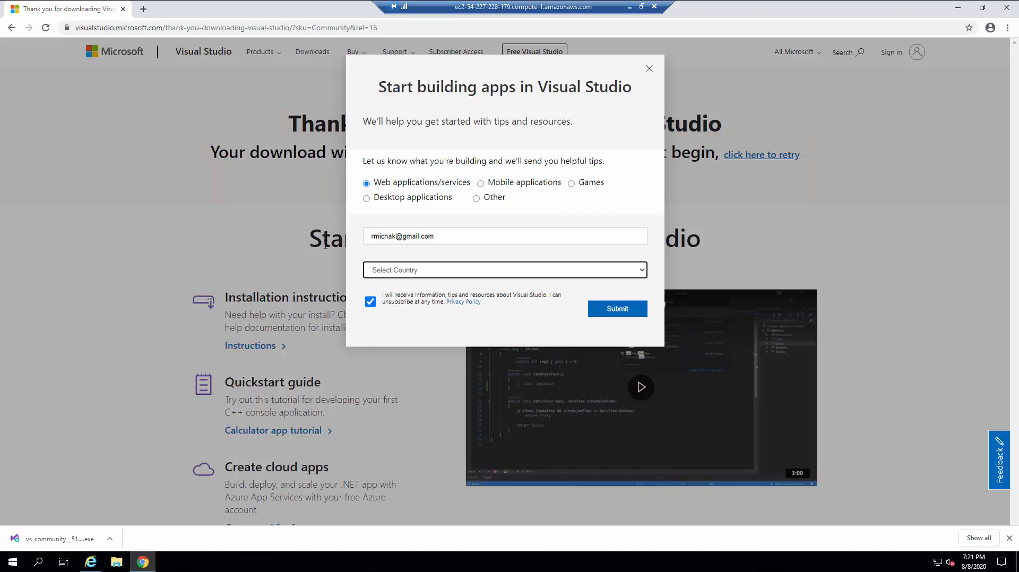
Choose United States as the country, submit the Visual Studio tips form, and dismiss the form.
click(374, 275)
scroll(403, 359, down, 20)
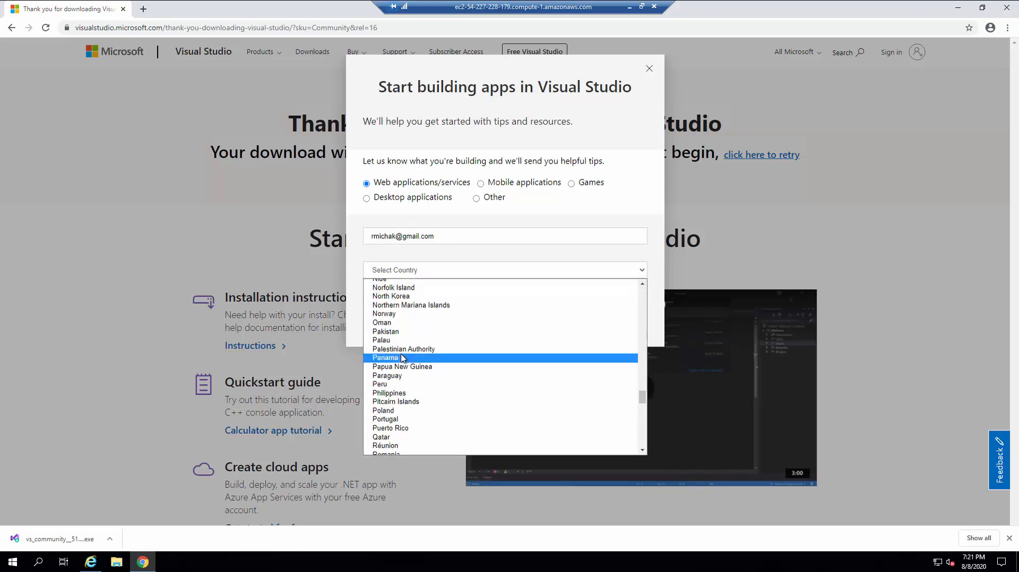
scroll(402, 359, down, 11)
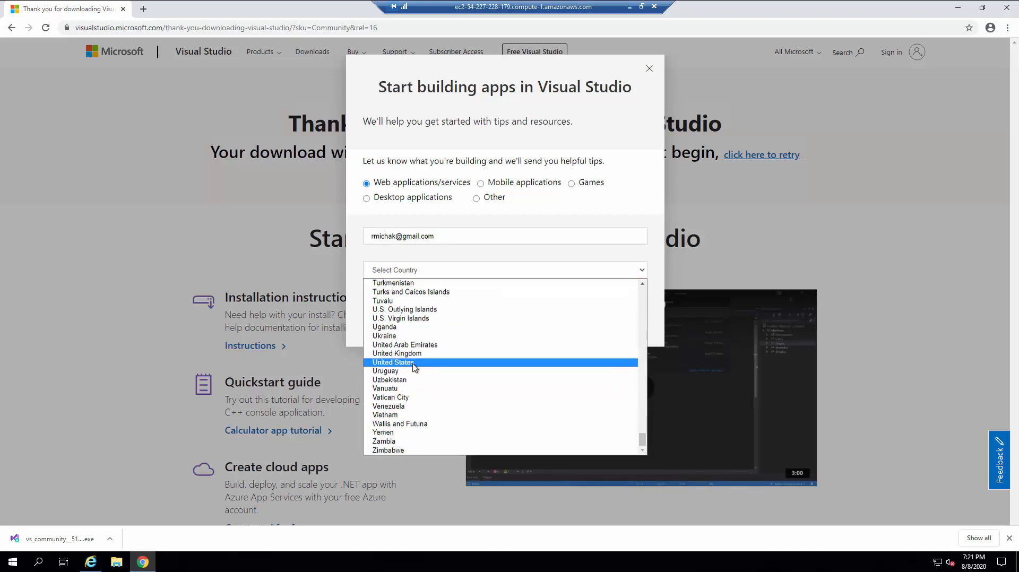
click(414, 363)
click(603, 311)
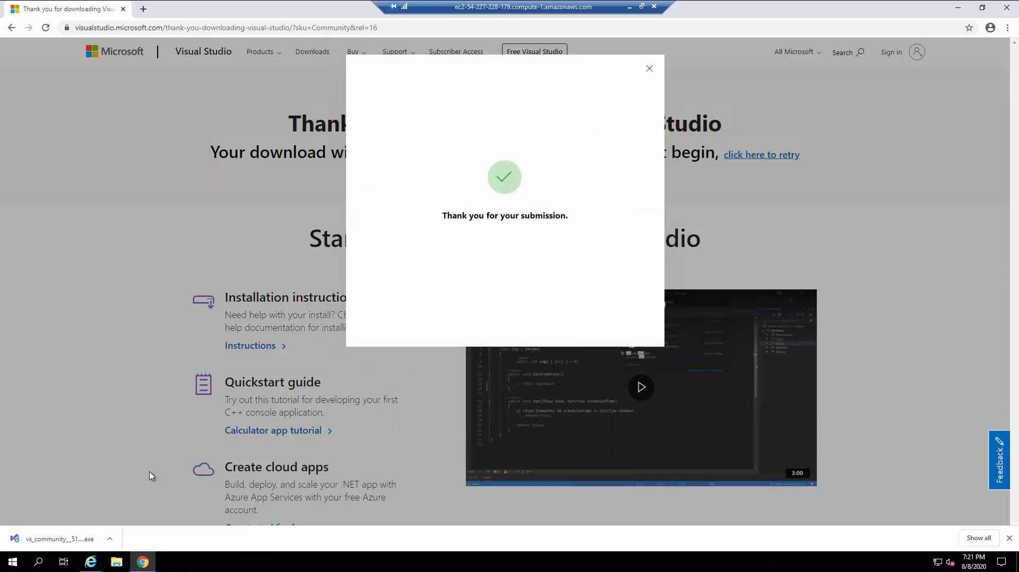
click(646, 71)
Run the downloaded vs_community installer and agree to continue with the Visual Studio Installer setup.
click(61, 541)
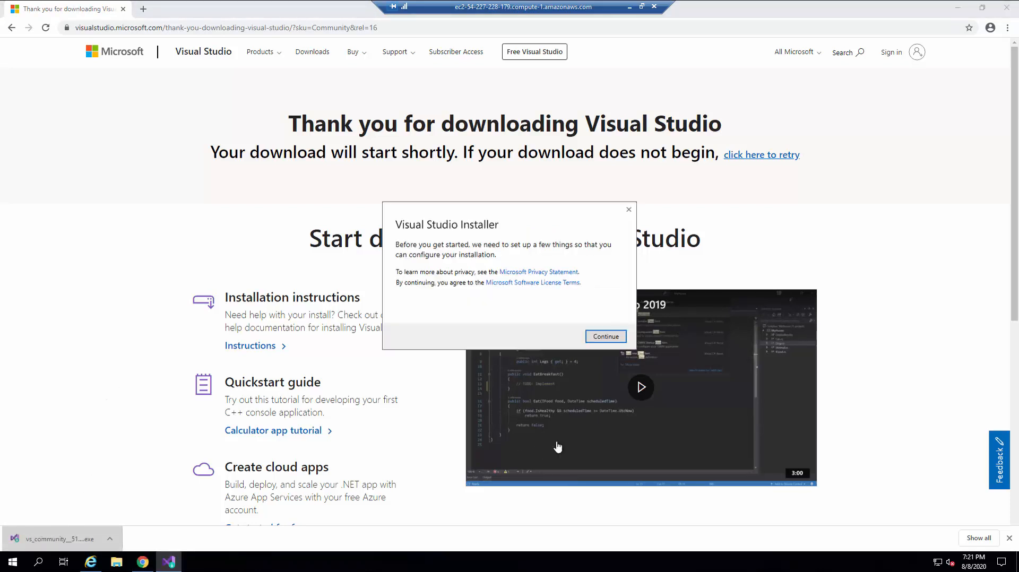
click(609, 336)
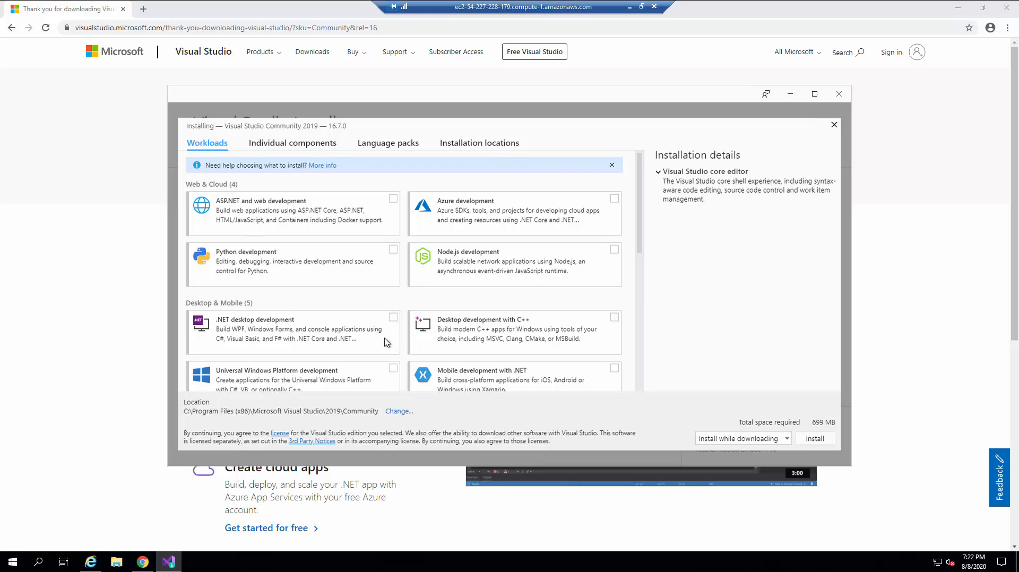
Select the ASP.NET and web development, .NET Core cross-platform development and .NET desktop development workloads, and start the installation.
click(393, 200)
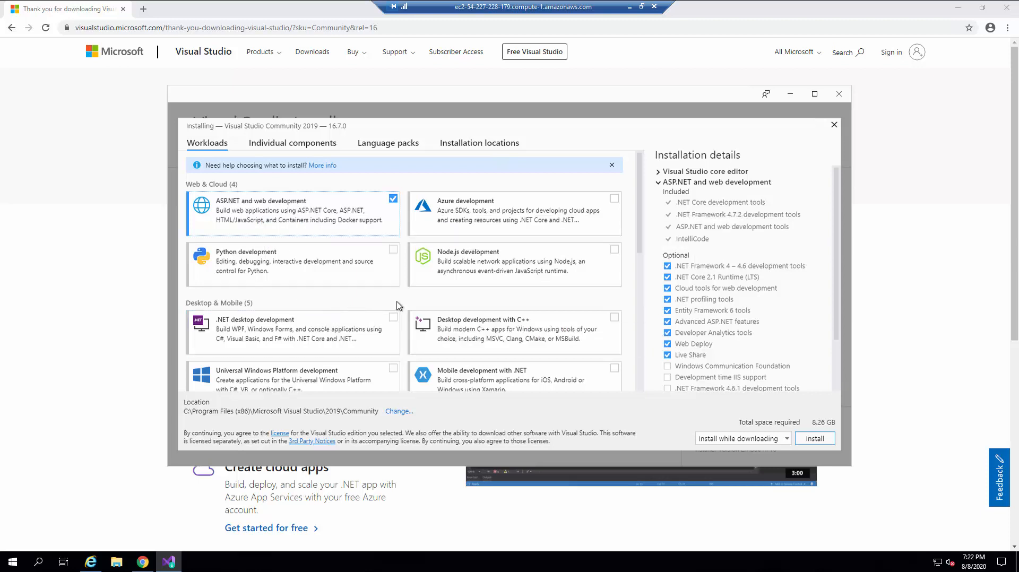
scroll(398, 306, down, 2)
scroll(398, 306, down, 4)
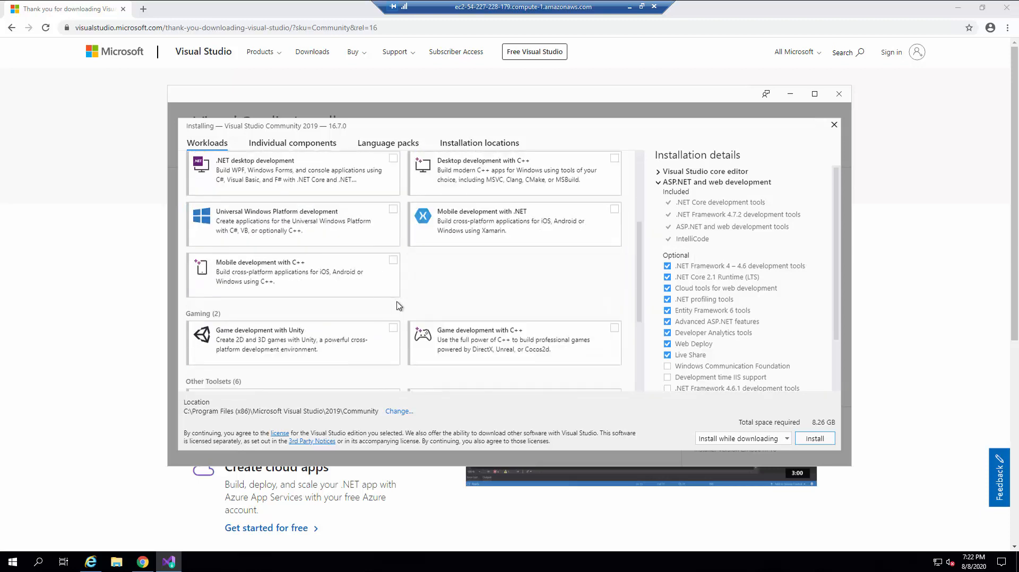
scroll(398, 306, down, 4)
scroll(398, 307, down, 2)
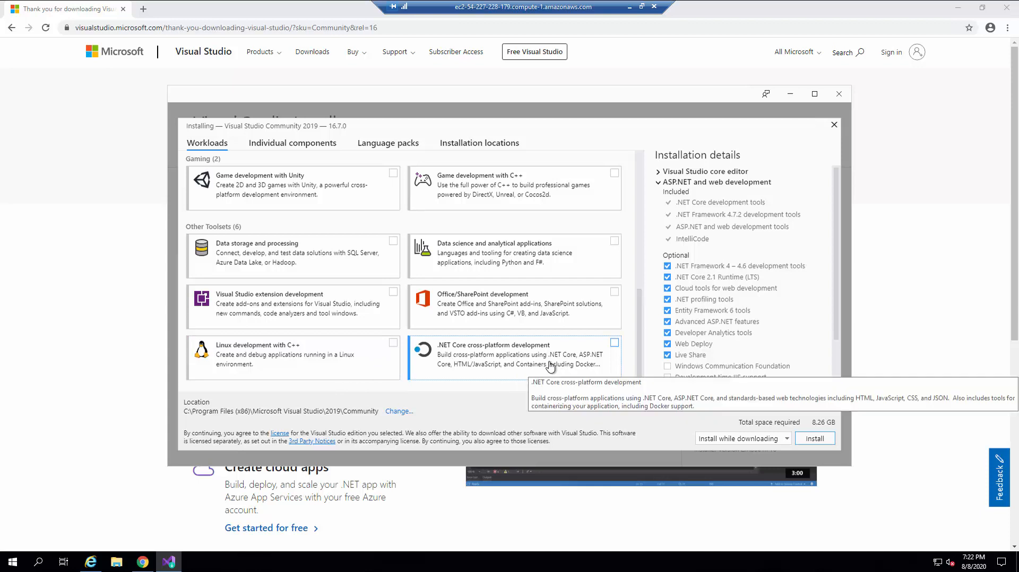
click(614, 342)
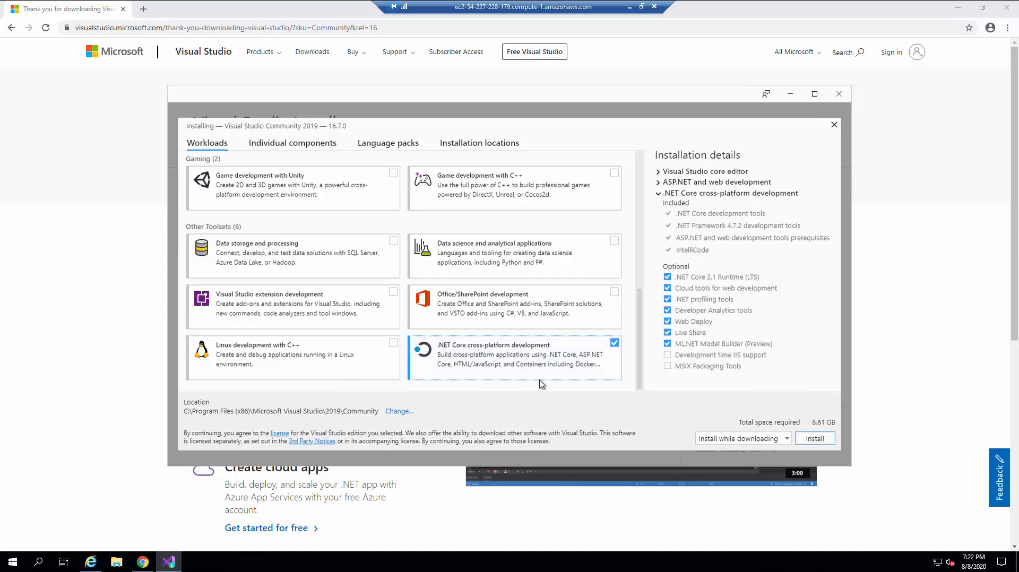
scroll(572, 377, up, 4)
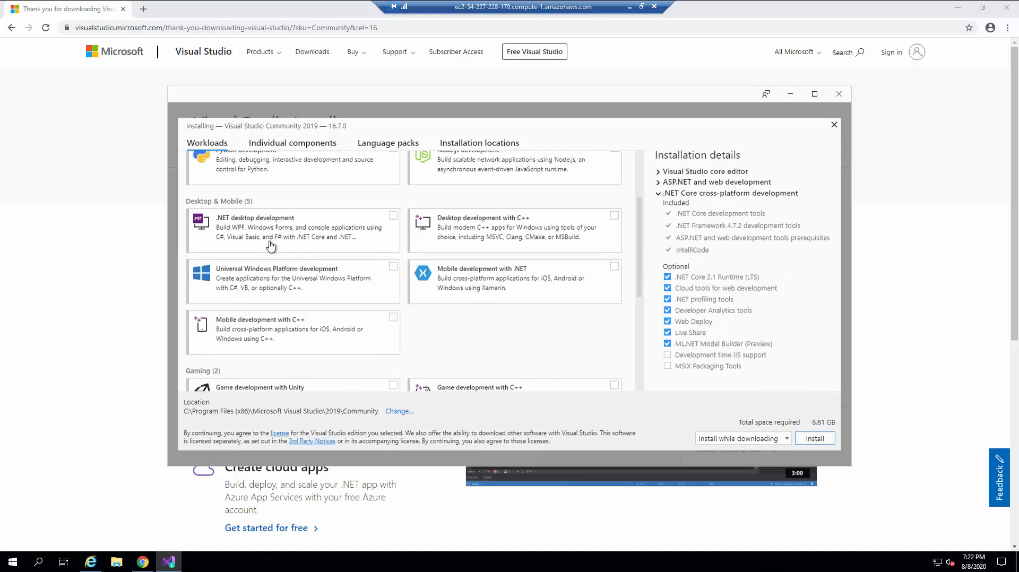
click(392, 215)
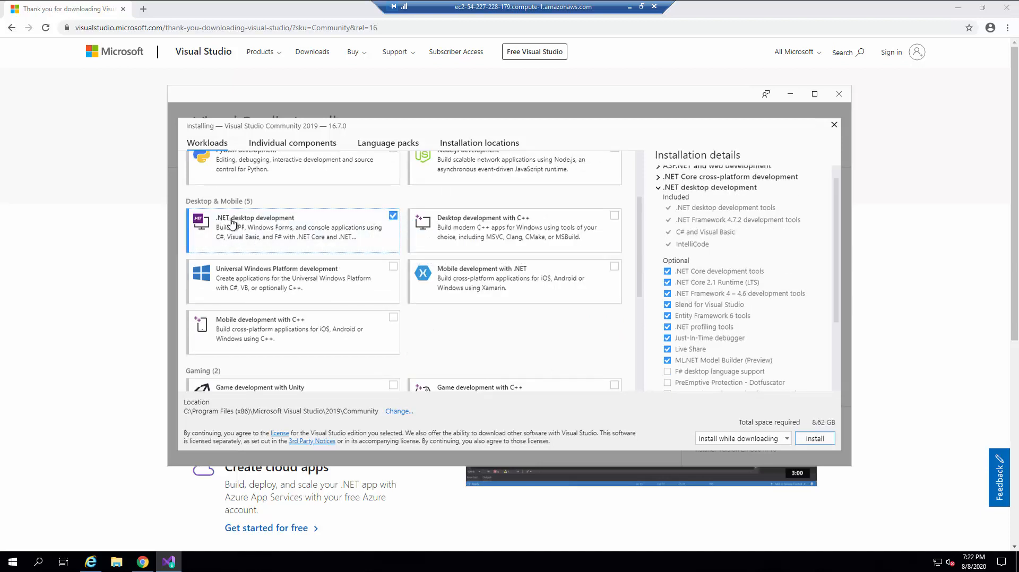
scroll(403, 269, up, 3)
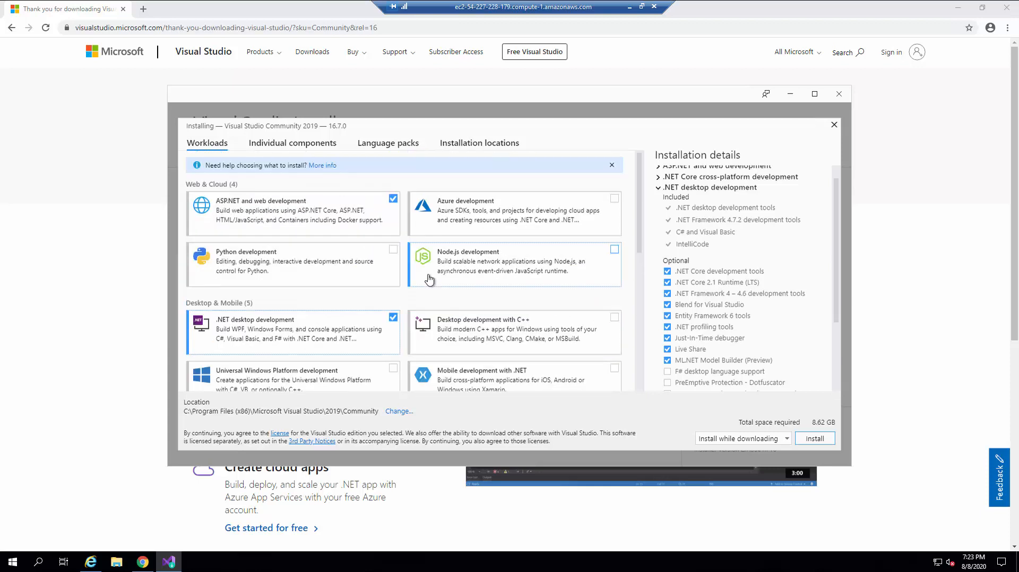
scroll(316, 296, down, 6)
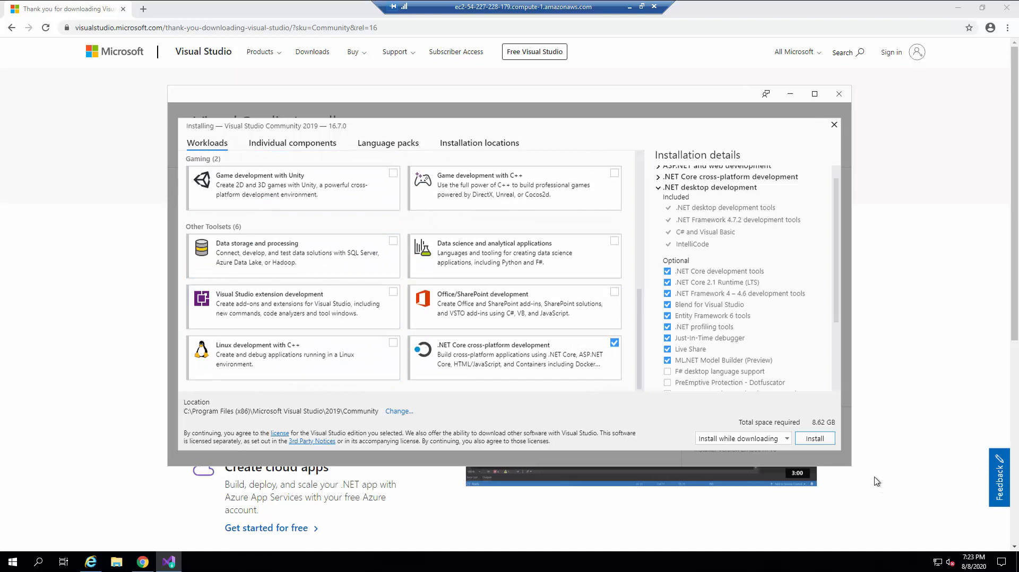
click(819, 442)
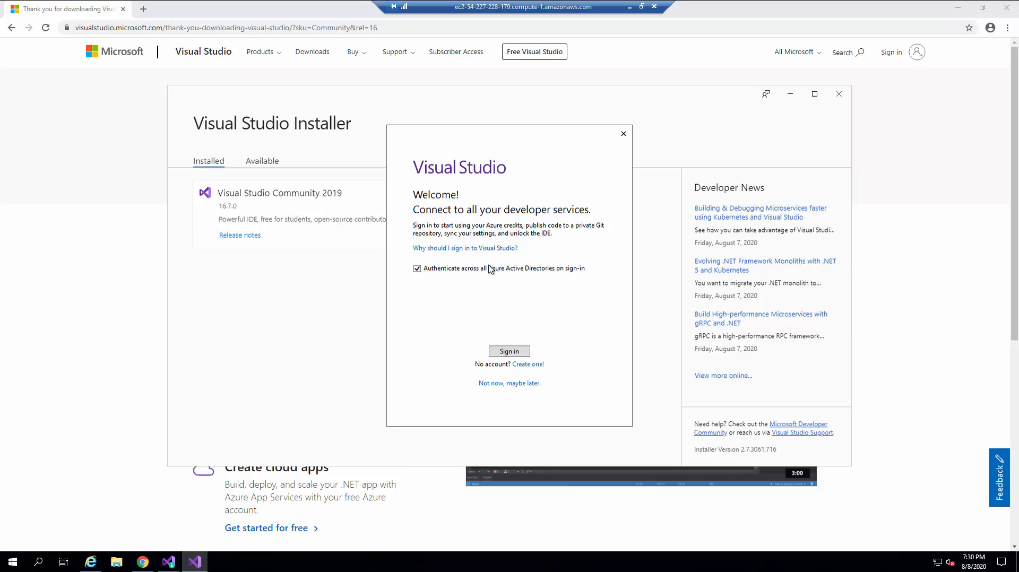
Skip signing in and start Visual Studio with the General development settings and the Blue color theme.
click(504, 388)
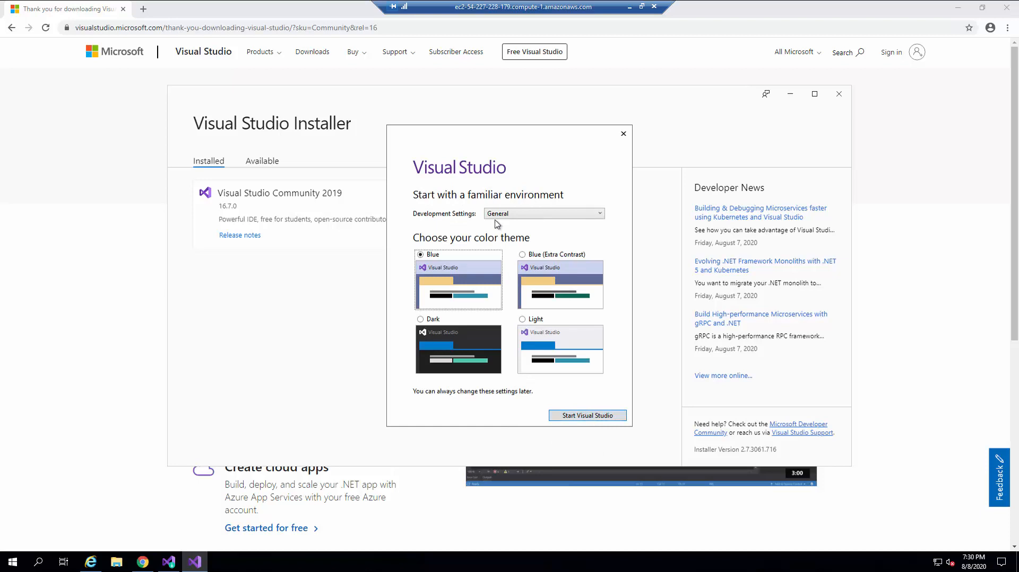
click(524, 215)
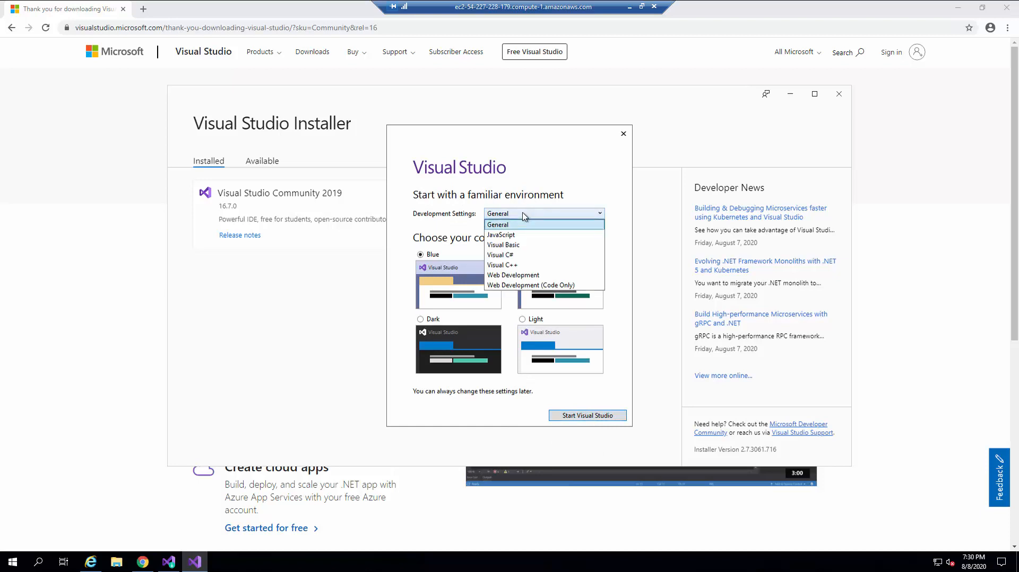
click(531, 275)
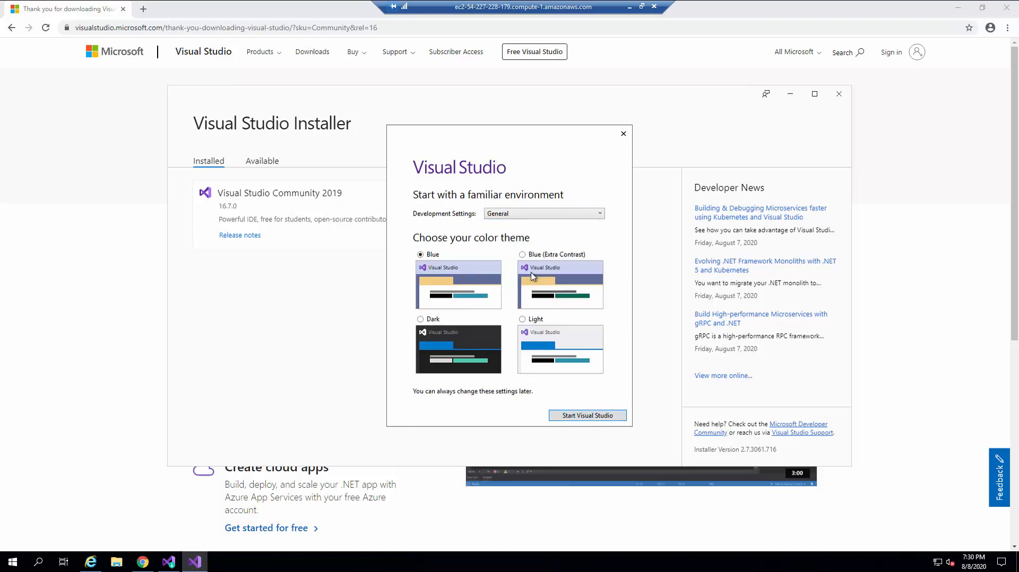
click(584, 417)
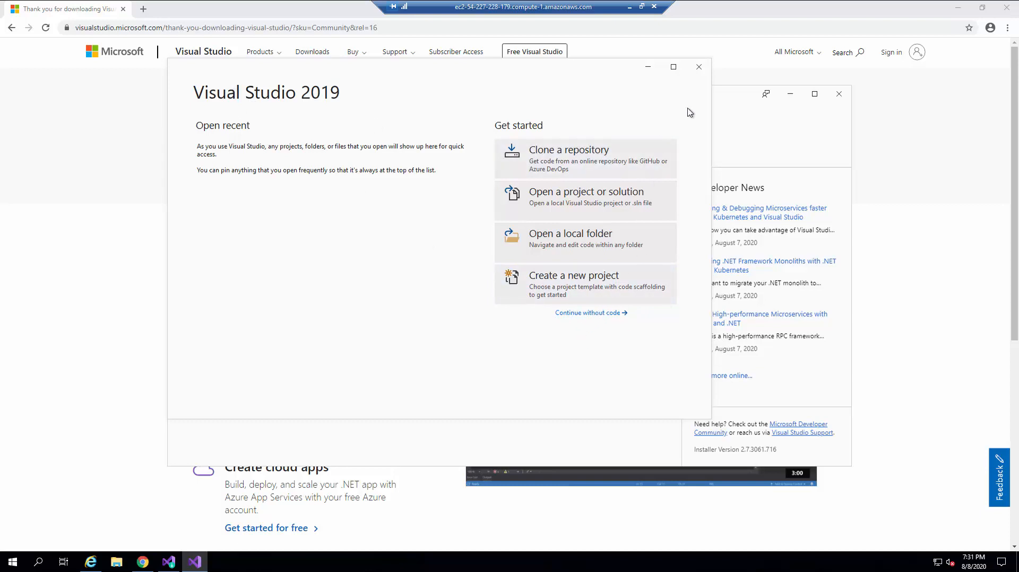
Close the Visual Studio start window, the Visual Studio Installer, Chrome and Internet Explorer.
click(698, 67)
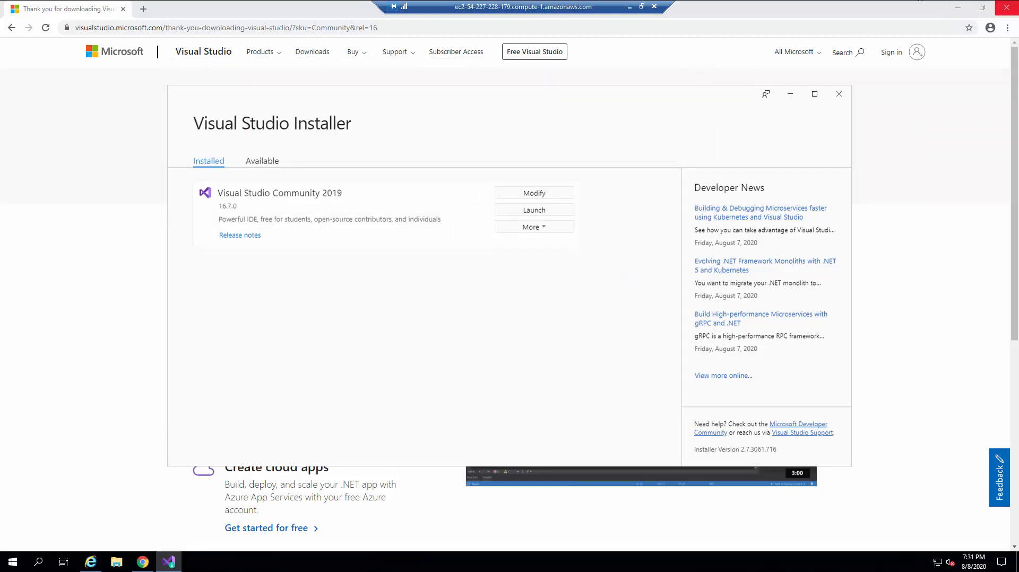
click(839, 94)
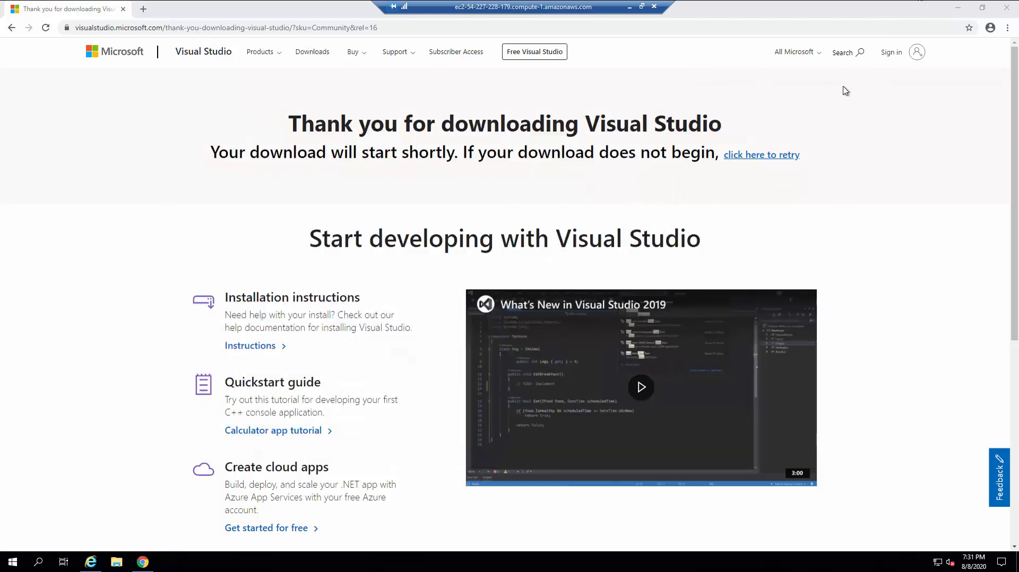
click(1007, 7)
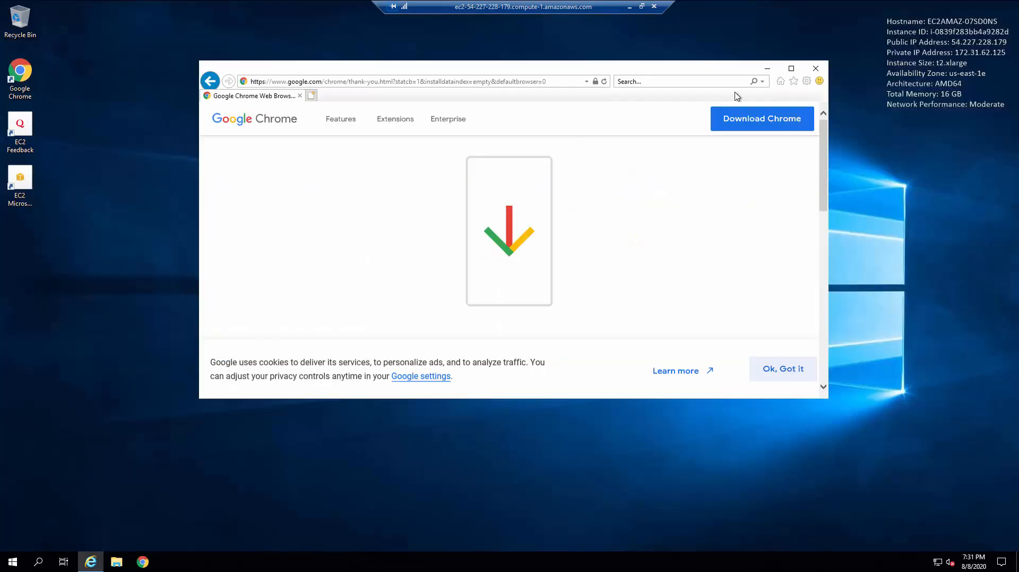
click(815, 68)
Search Windows for "vis" and launch Visual Studio 2019.
click(13, 563)
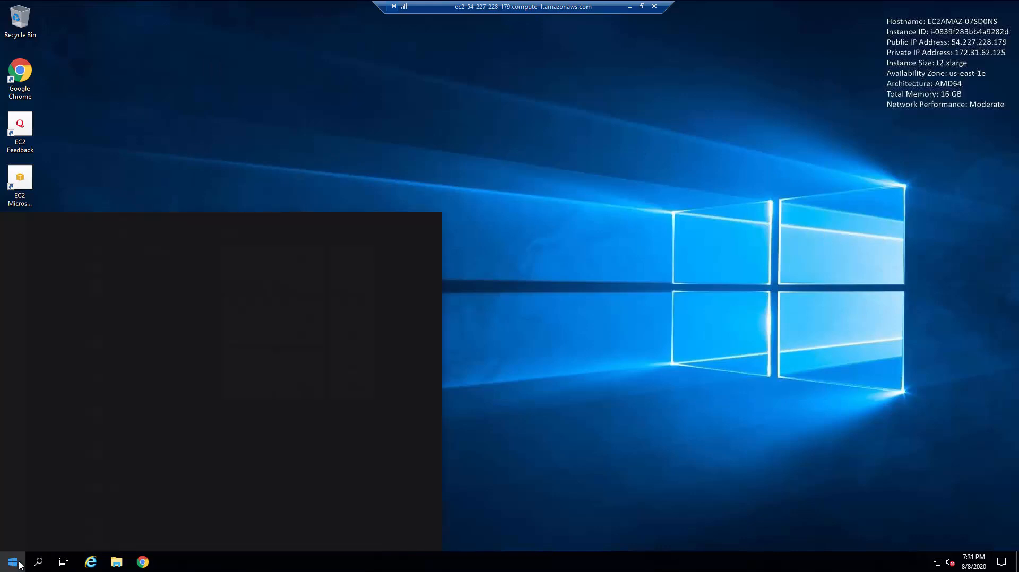
text(v)
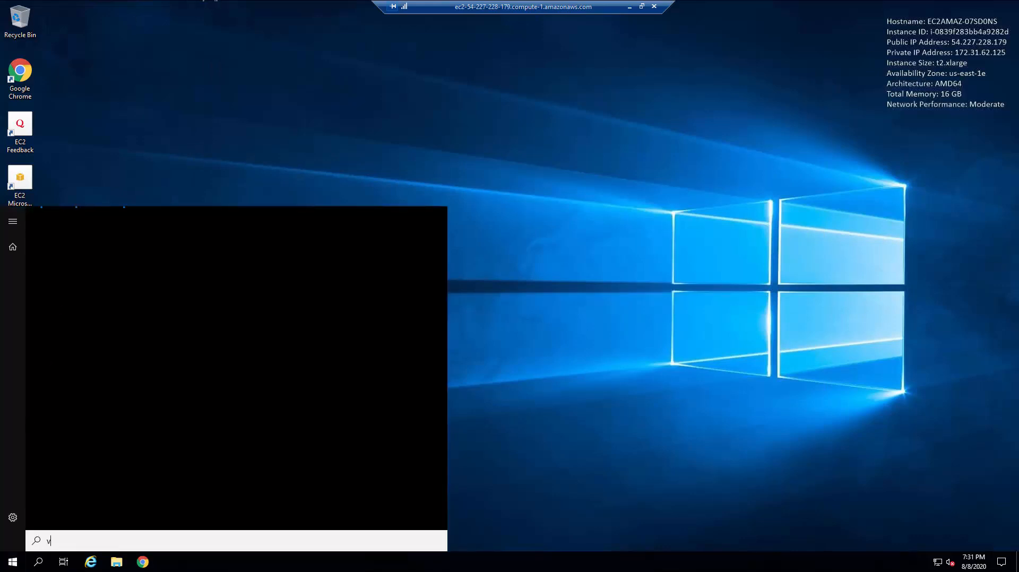
text(is)
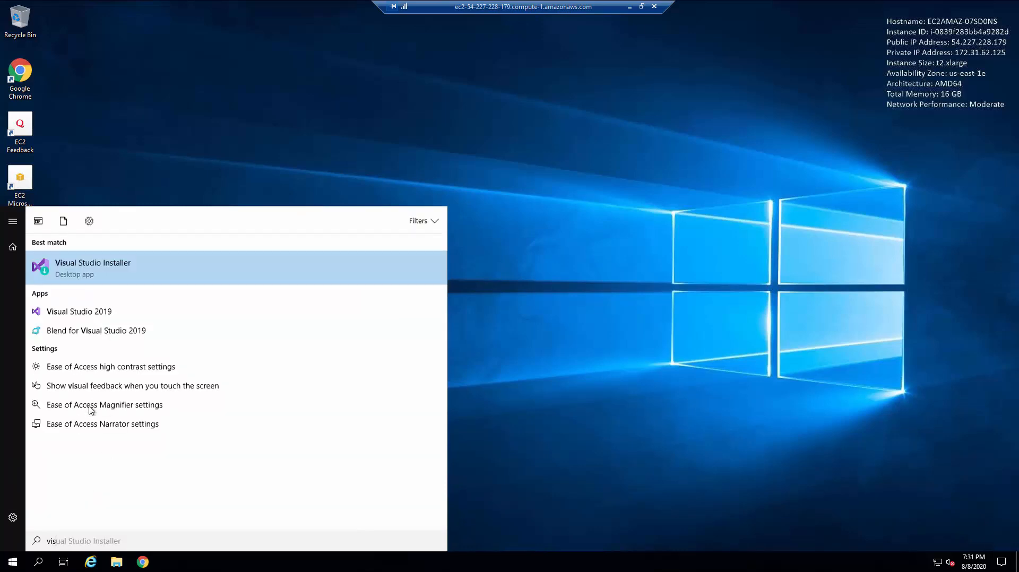
click(93, 313)
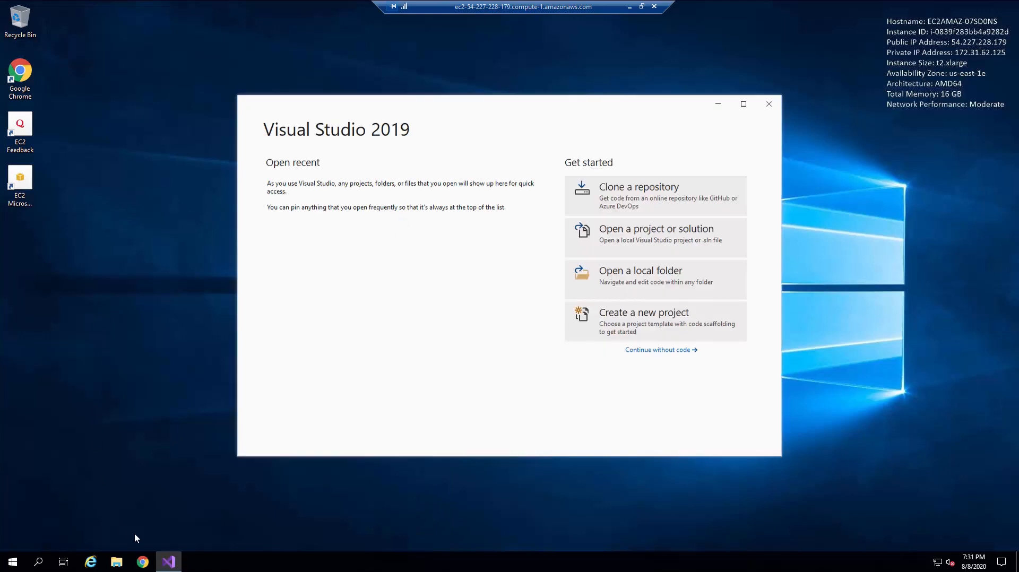
Pin Visual Studio 2019 to the taskbar and move its start window slightly higher on the desktop.
right_click(168, 561)
click(143, 526)
mouse_move(412, 105)
mouse_down()
mouse_move(375, 95)
mouse_move(412, 95)
mouse_up()
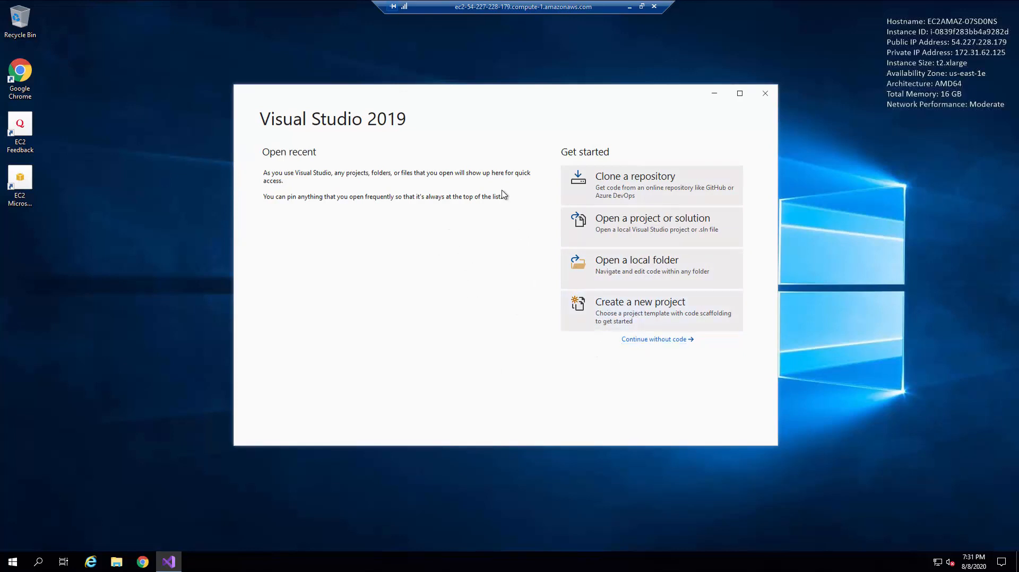
Start creating a new project and examine the available console, ASP.NET, Blazor and class library templates.
click(642, 303)
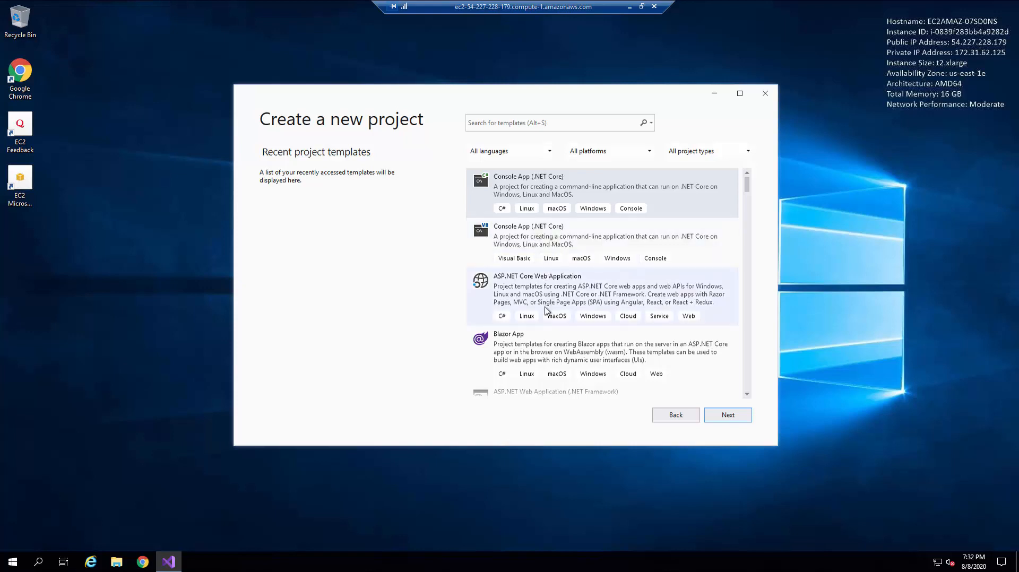
scroll(549, 313, down, 3)
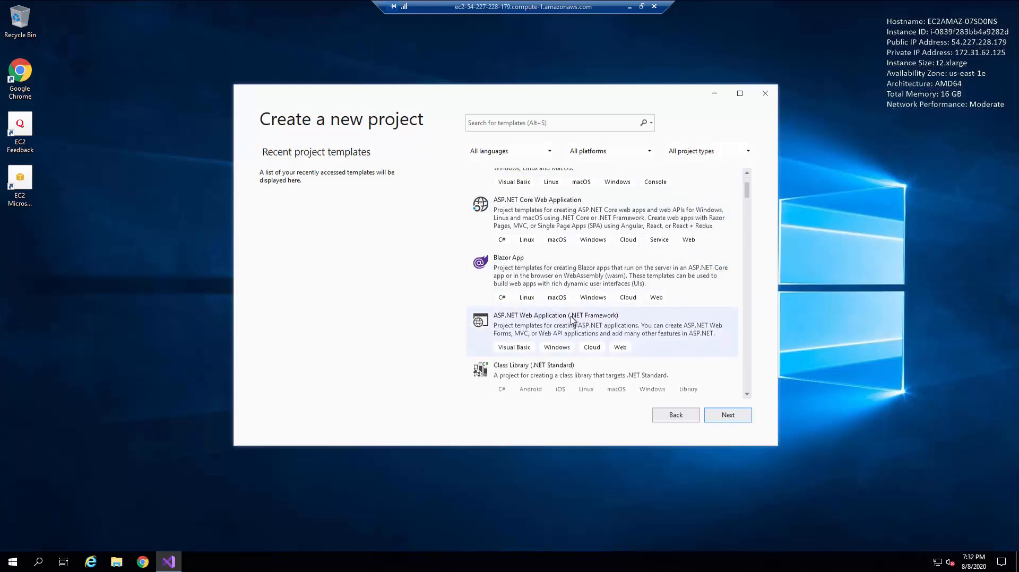
scroll(557, 294, up, 3)
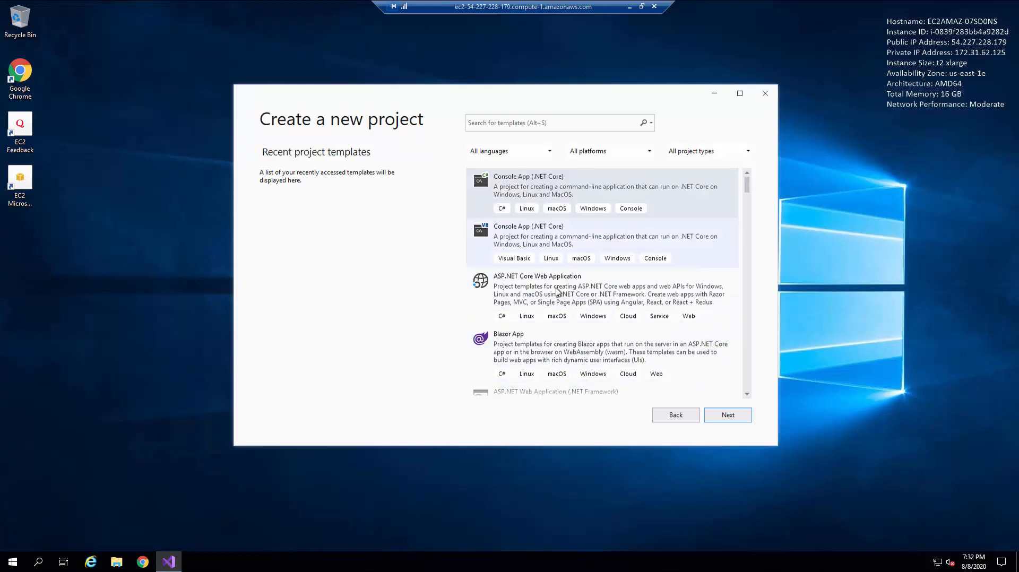
scroll(557, 293, down, 3)
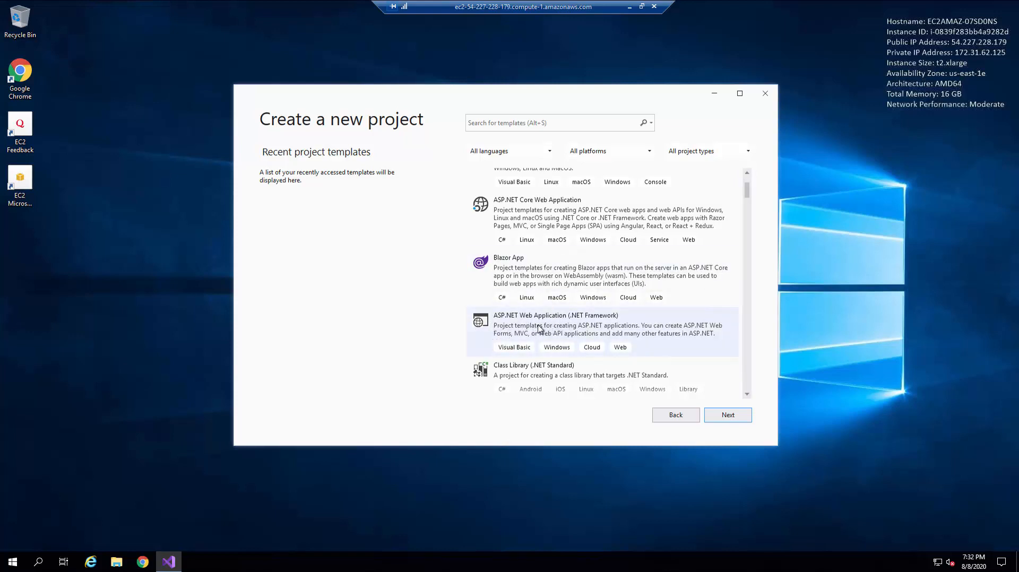
scroll(576, 289, up, 3)
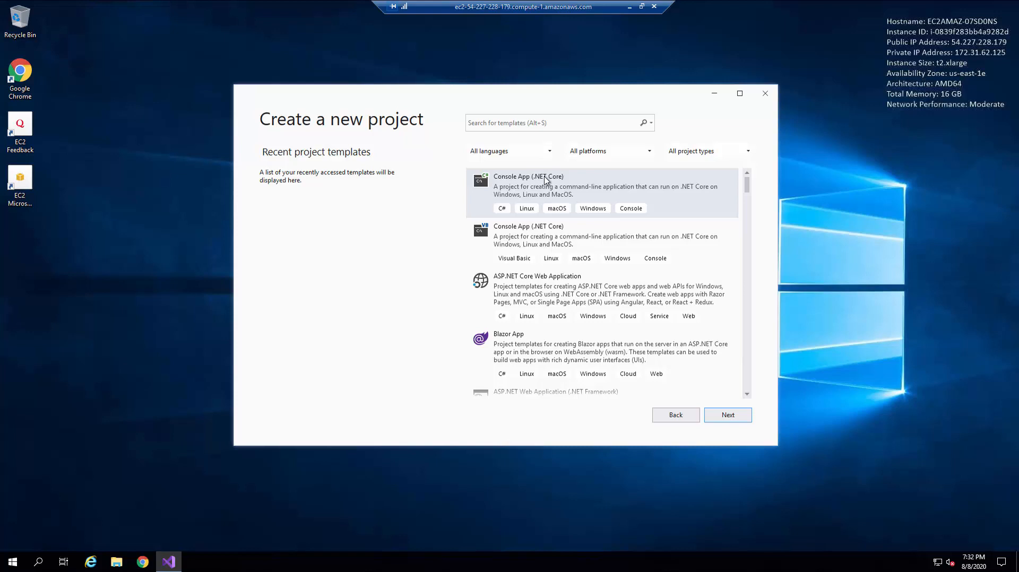
scroll(563, 233, down, 4)
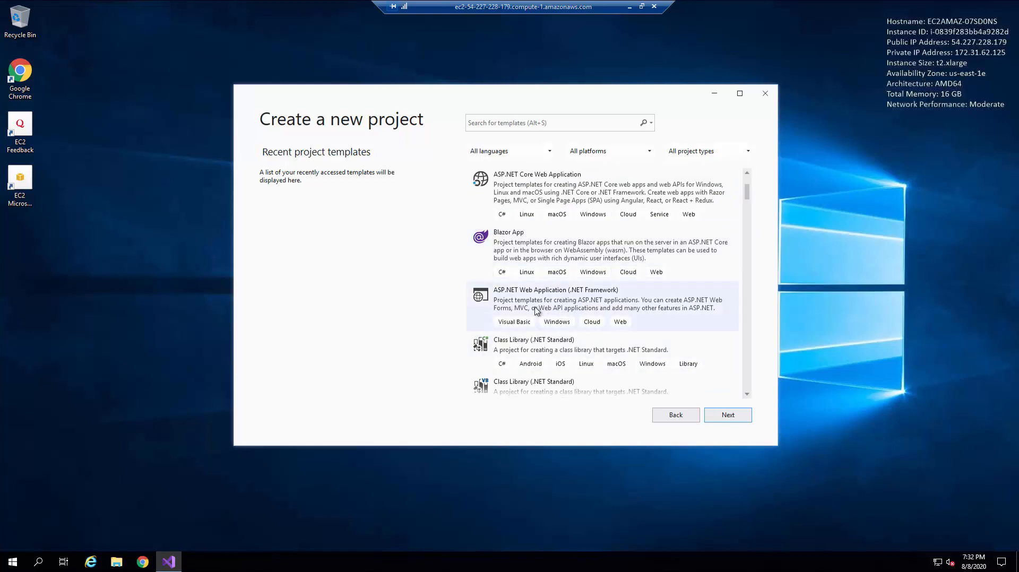
scroll(584, 310, up, 1)
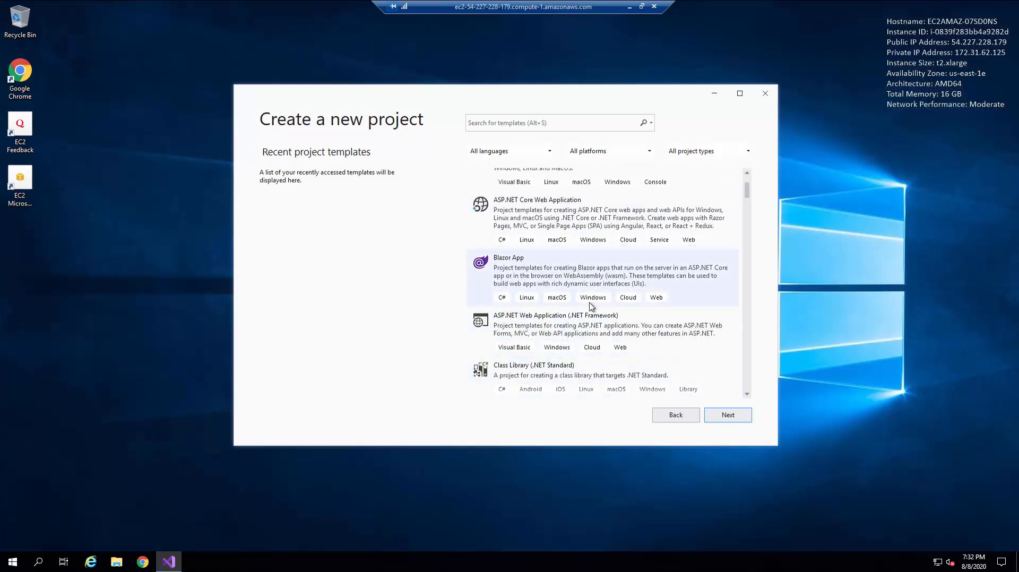
scroll(578, 244, down, 3)
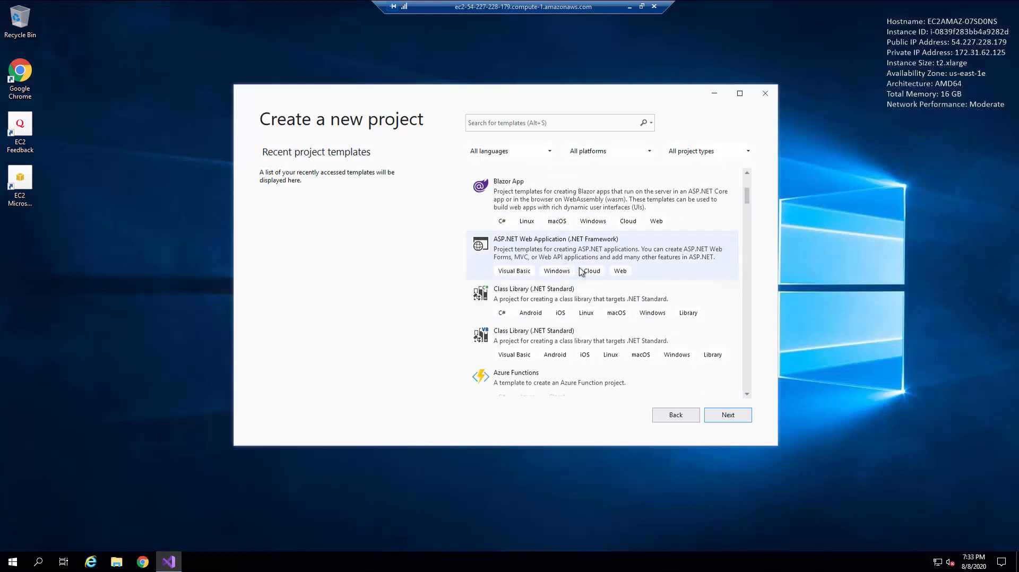
scroll(552, 292, up, 5)
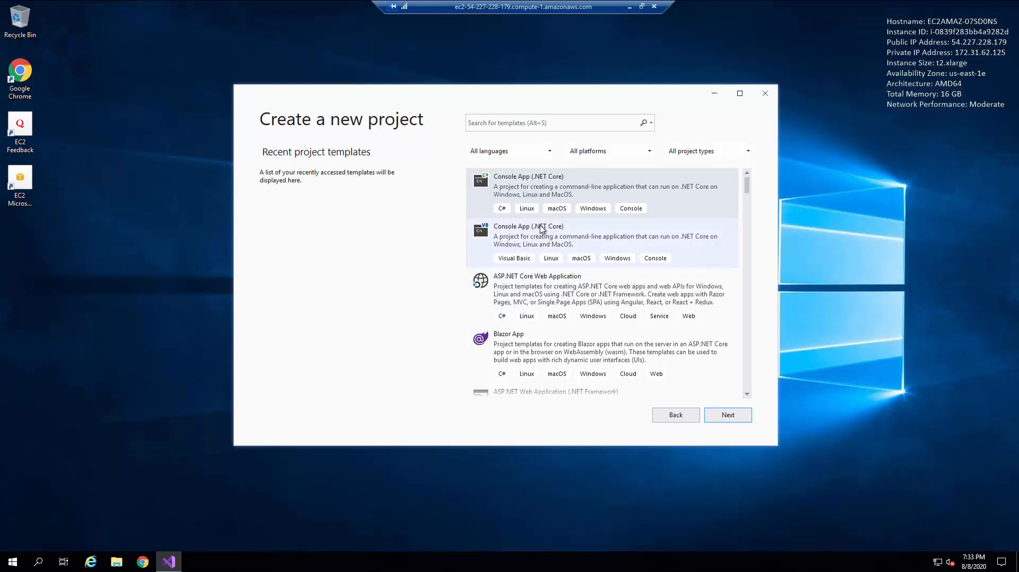
Choose the C# Console App (.NET Framework) template for the new project and proceed to its configuration.
scroll(525, 325, down, 3)
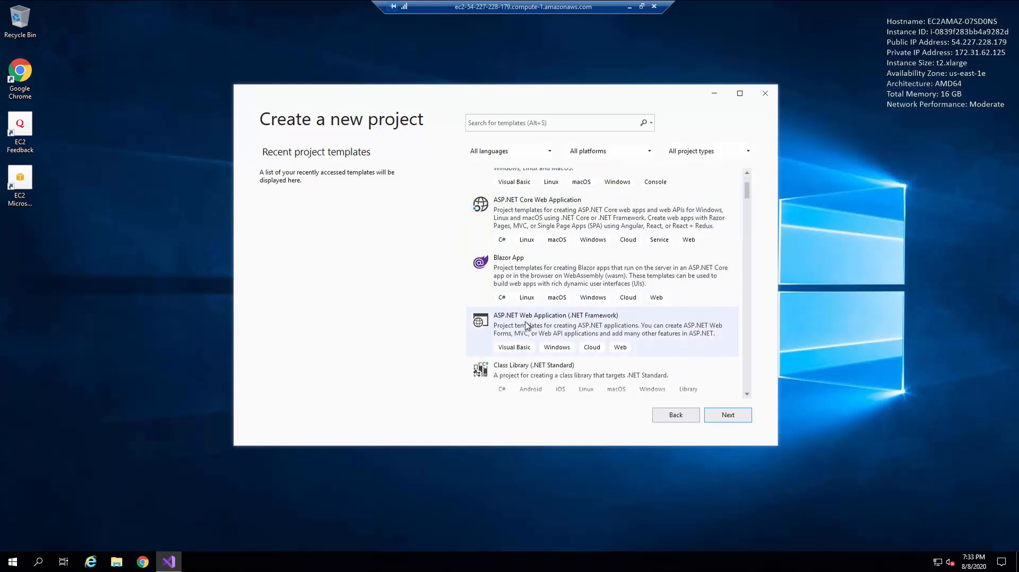
scroll(525, 325, down, 4)
scroll(525, 324, down, 9)
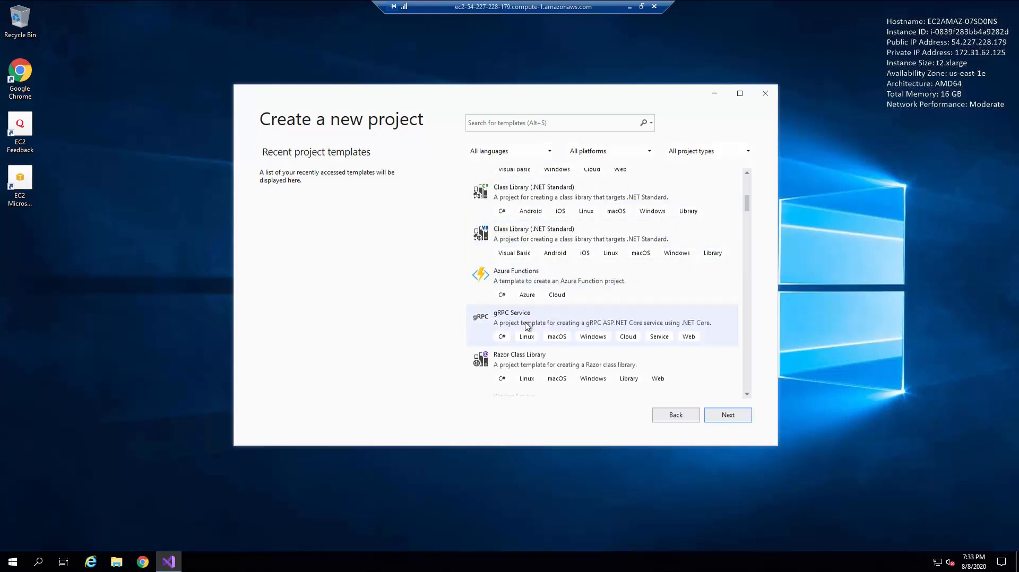
scroll(527, 325, down, 6)
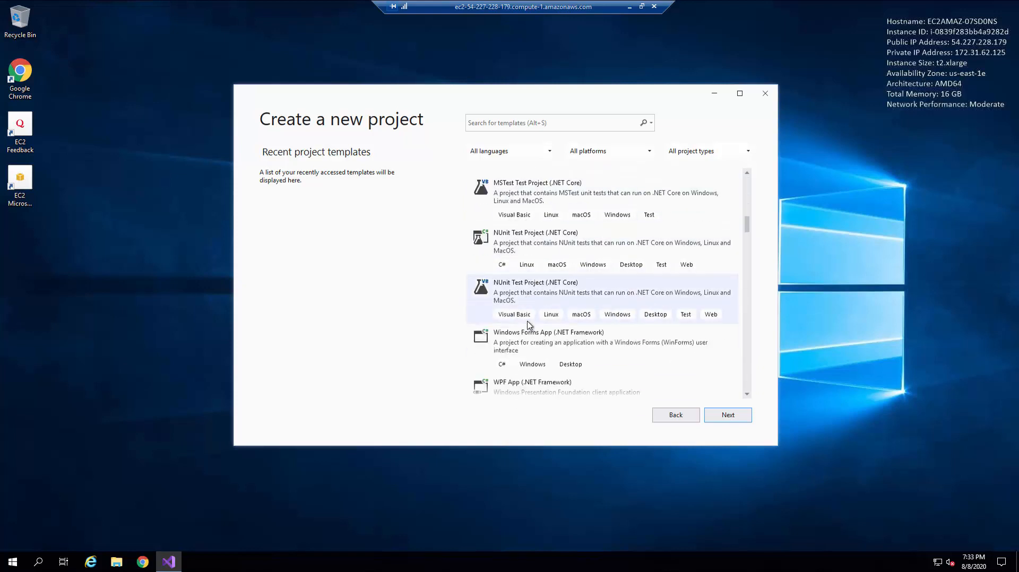
scroll(528, 339, down, 1)
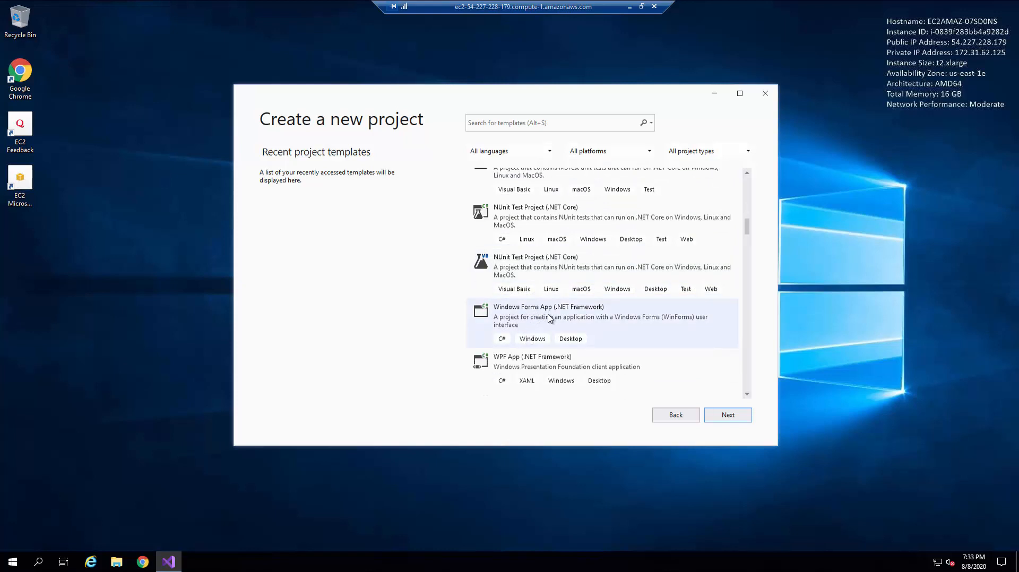
scroll(588, 321, down, 2)
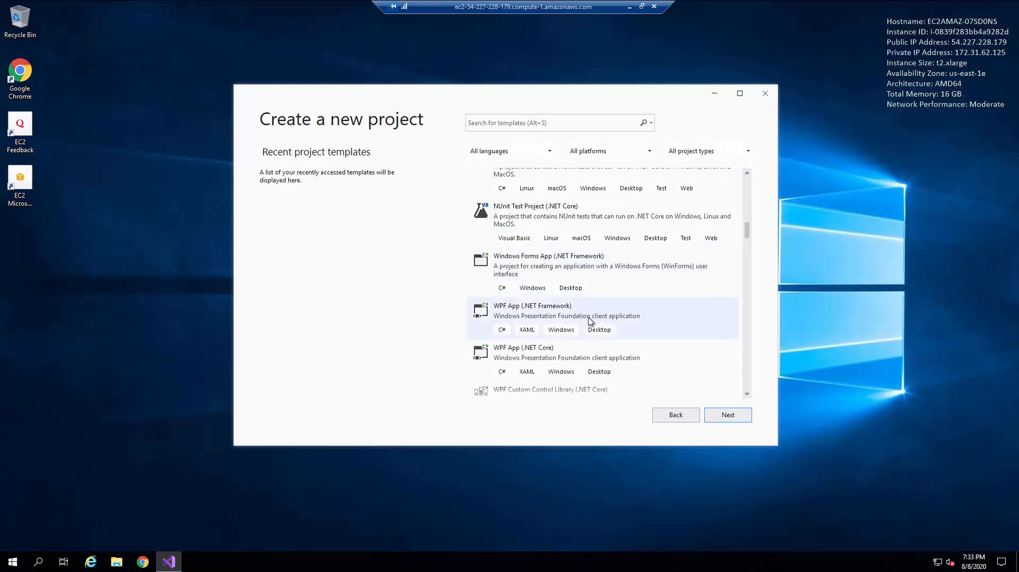
scroll(588, 320, down, 3)
scroll(588, 317, down, 3)
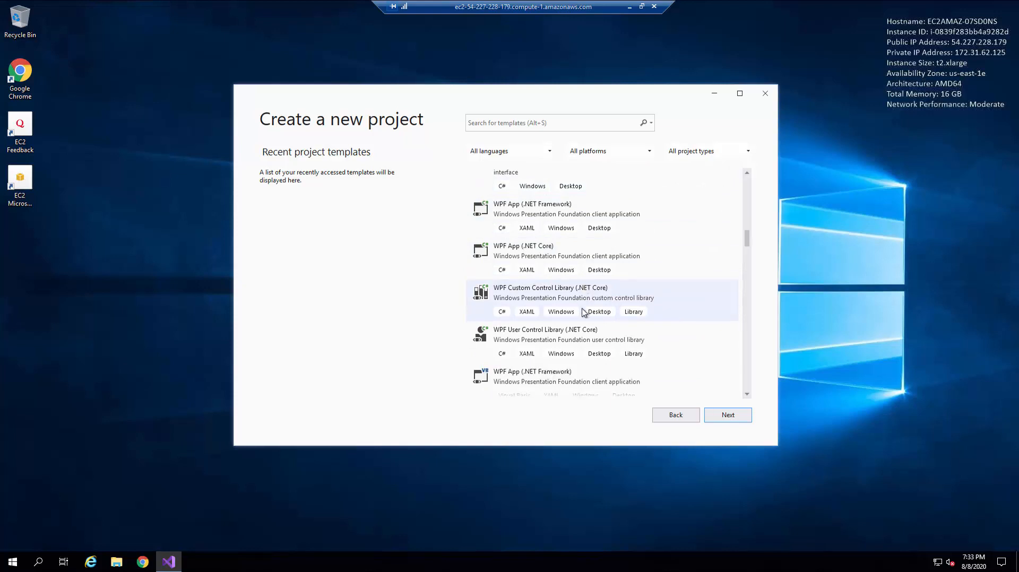
scroll(584, 312, down, 3)
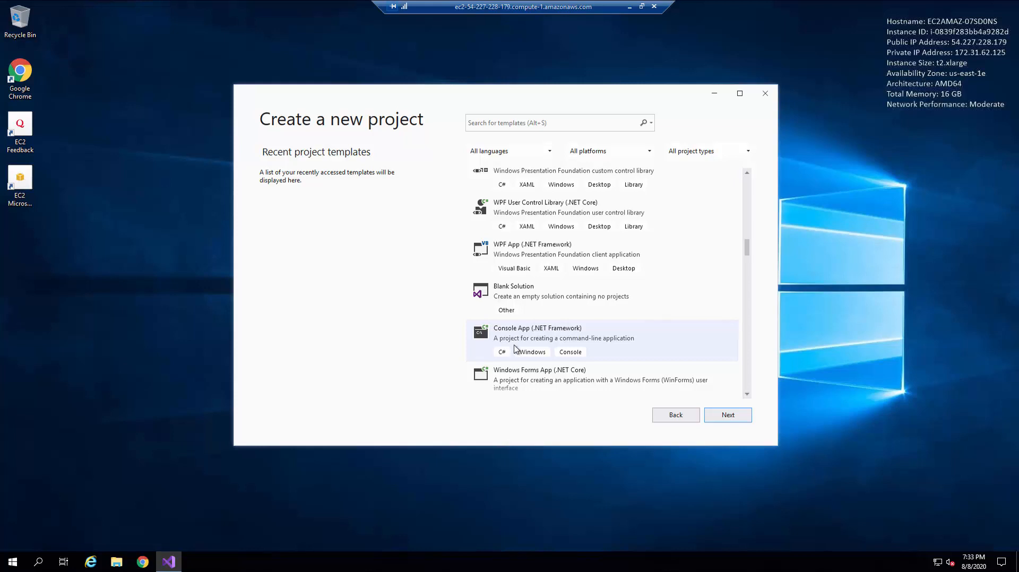
click(537, 339)
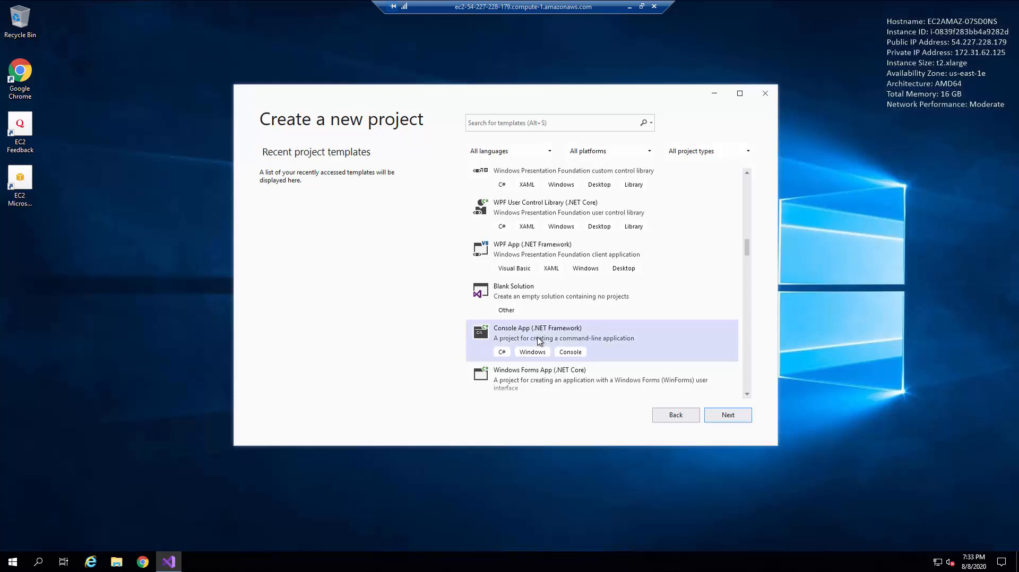
click(728, 416)
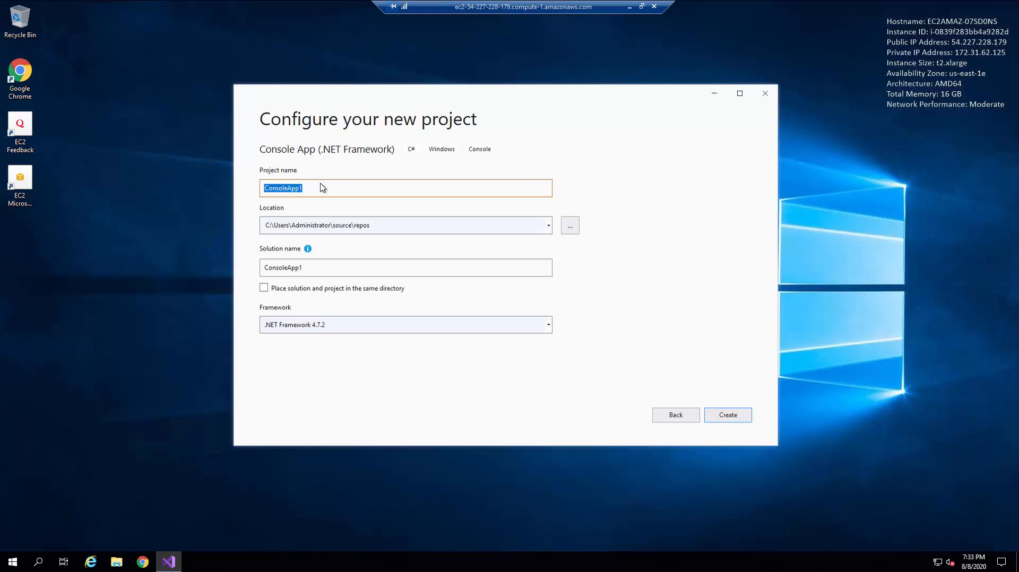
Name the new project HelloWorld.
text(HEll)
key(BackSpace)
key(BackSpace)
key(BackSpace)
key(BackSpace)
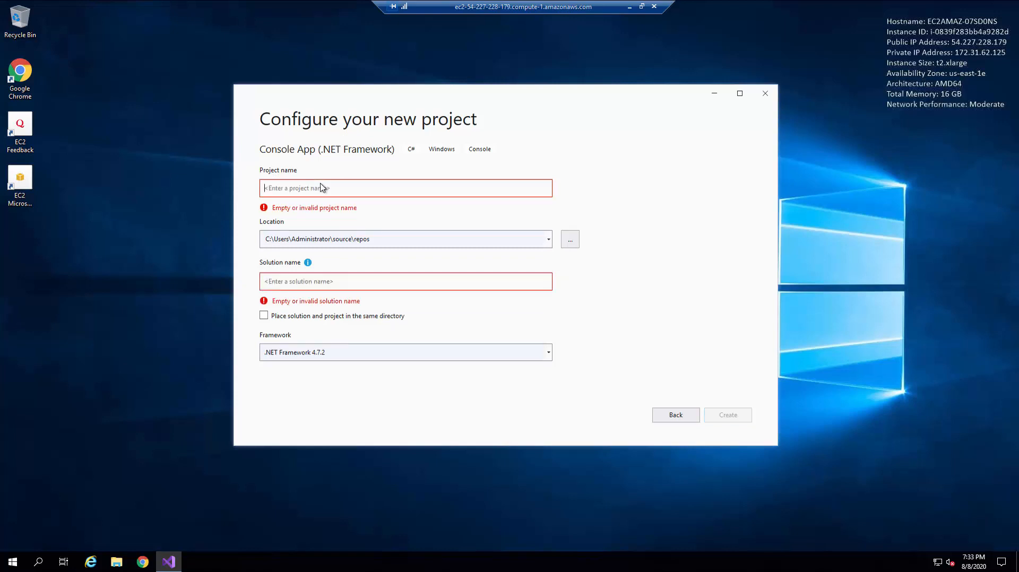
text(HelloWorld)
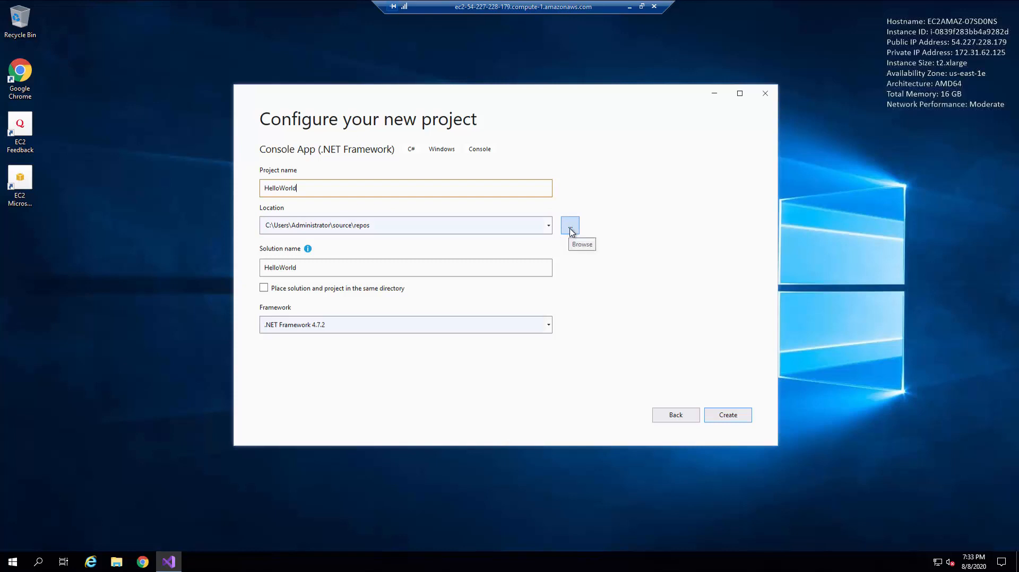
Create a Projects folder on the local disk C: and set it as the project location.
click(304, 227)
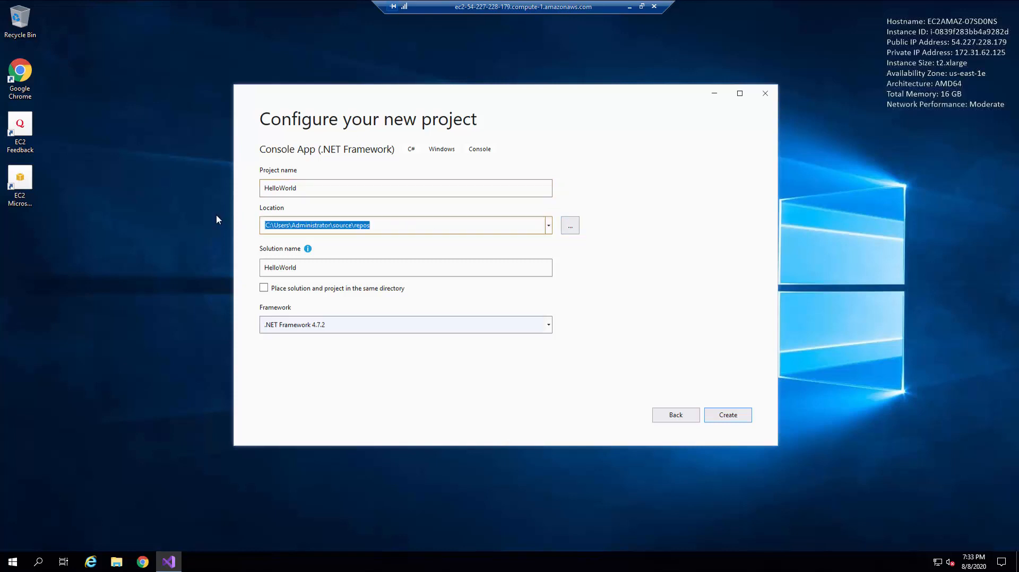
click(372, 228)
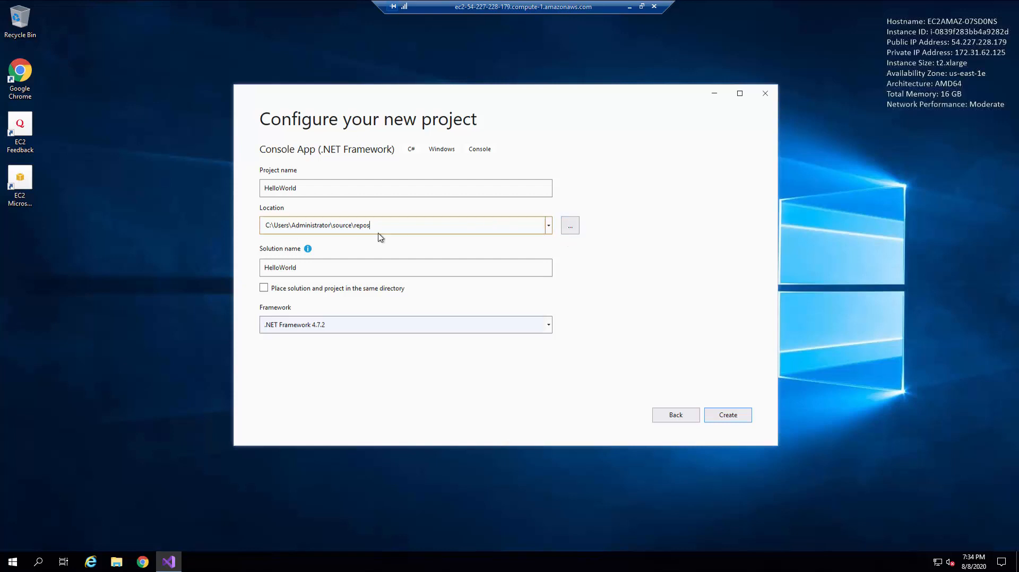
drag(368, 225, 254, 230)
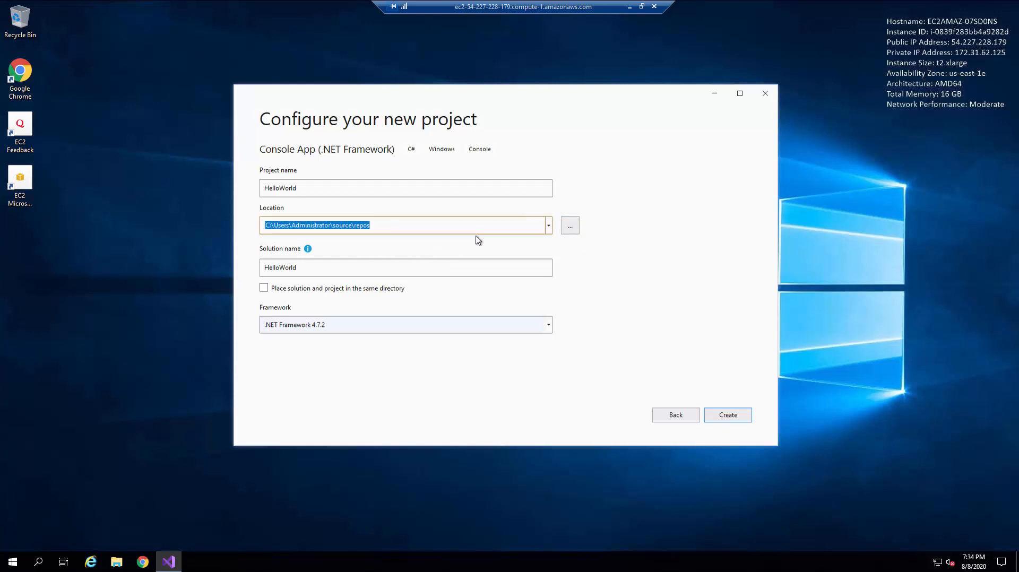
click(570, 229)
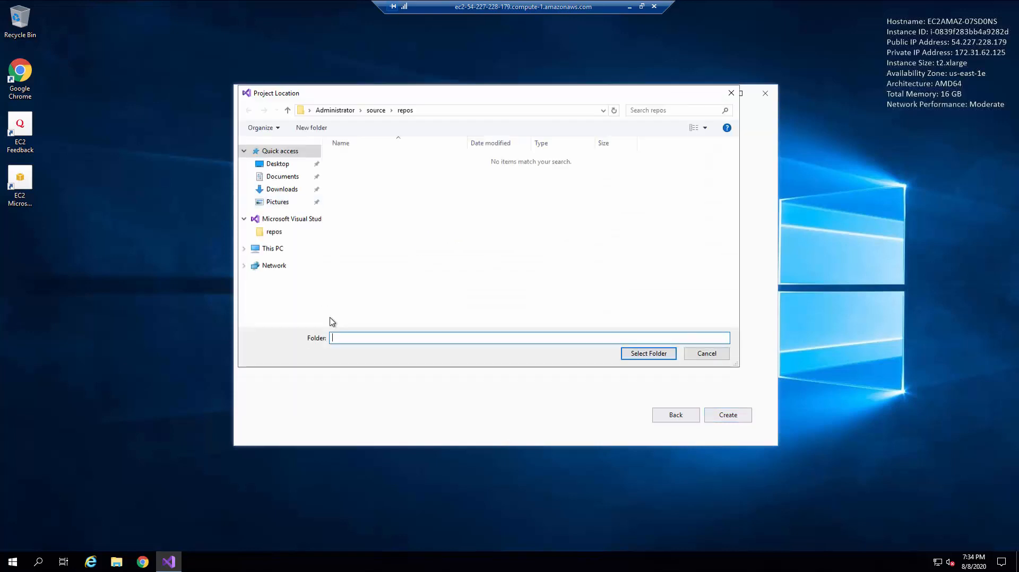
click(270, 250)
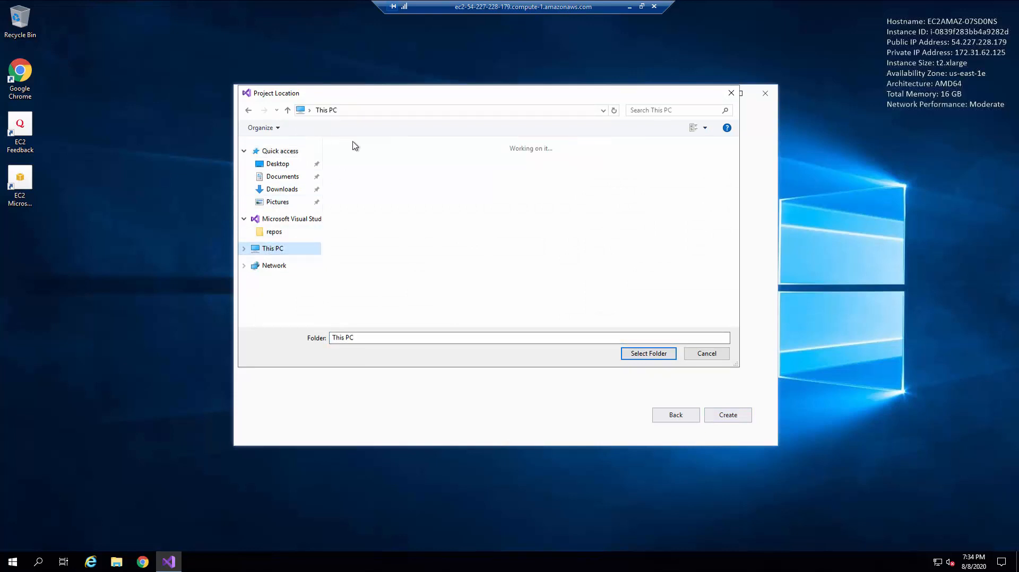
double_click(379, 276)
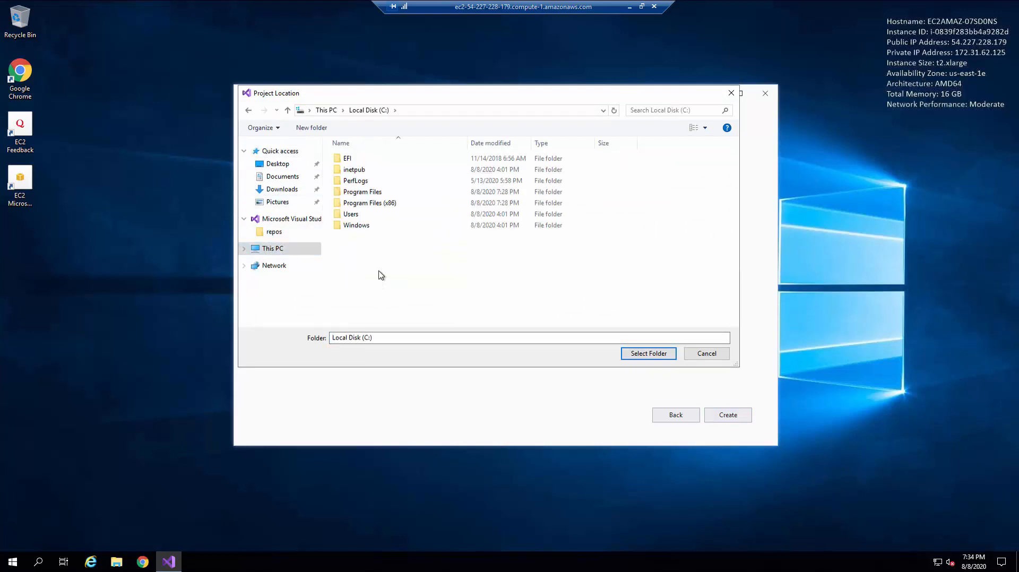
click(312, 128)
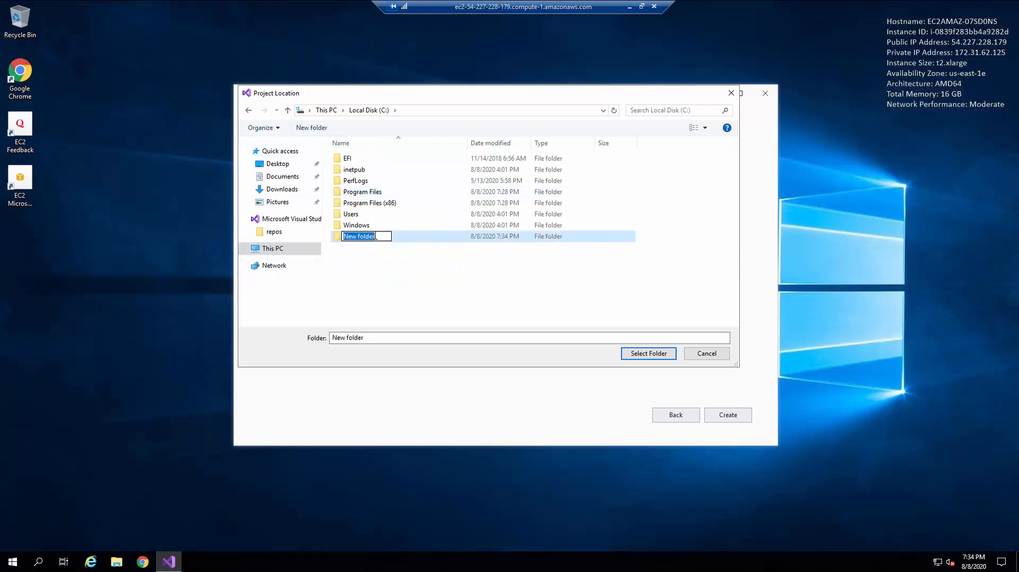
text(Projects)
key(Return)
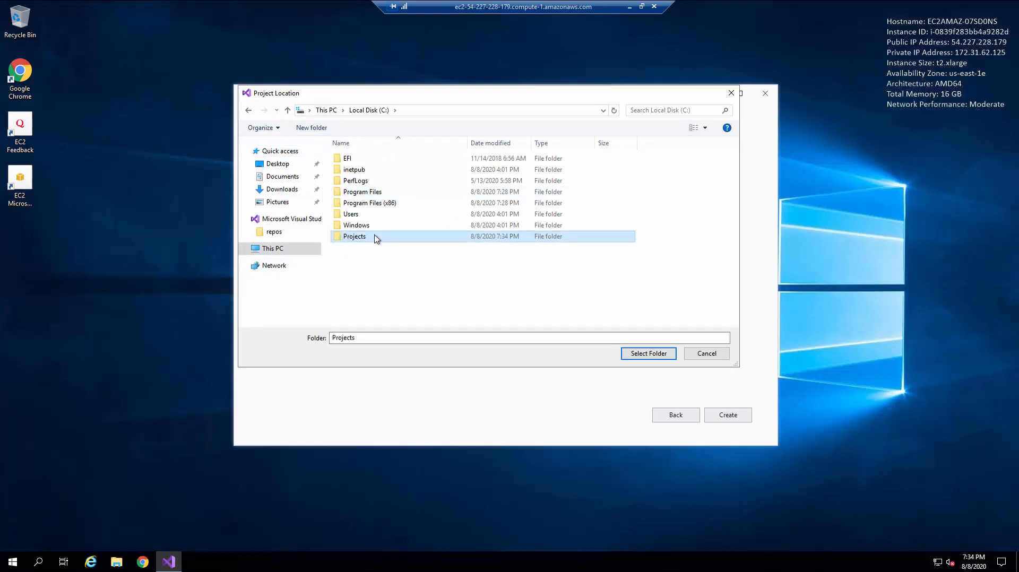
click(642, 356)
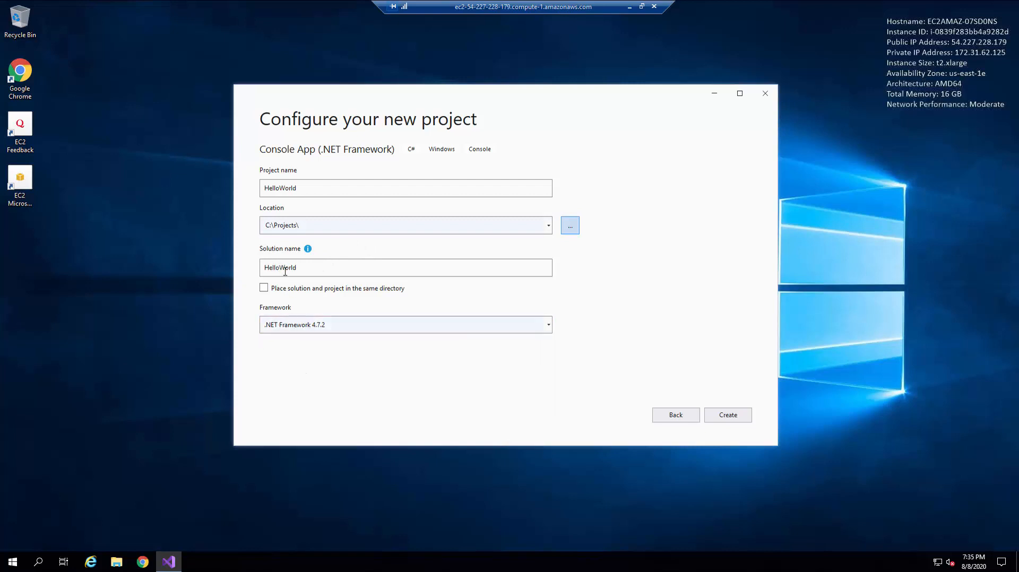
Select .NET Framework 4.7.2 as the target framework and create the project.
click(287, 329)
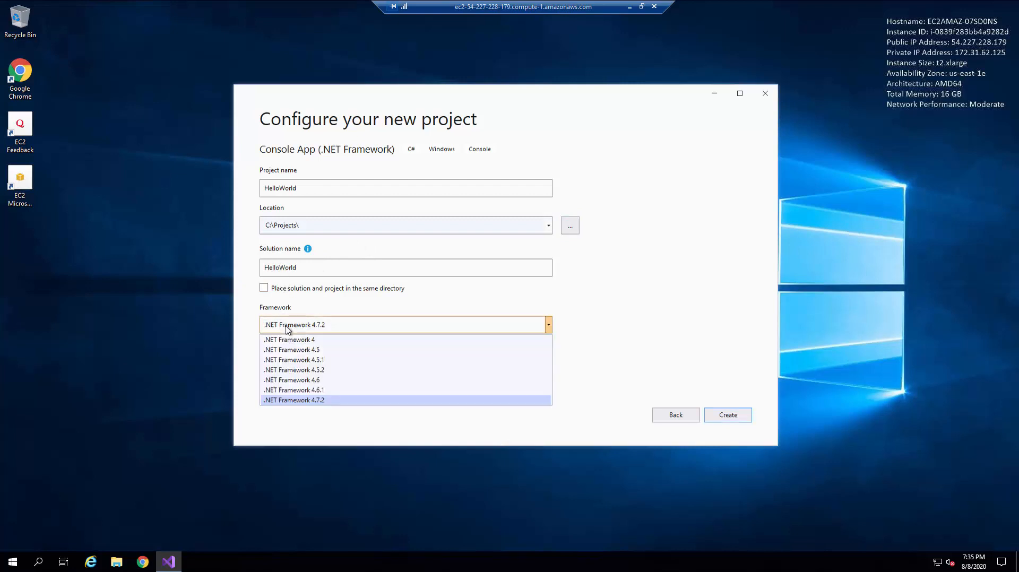
click(308, 400)
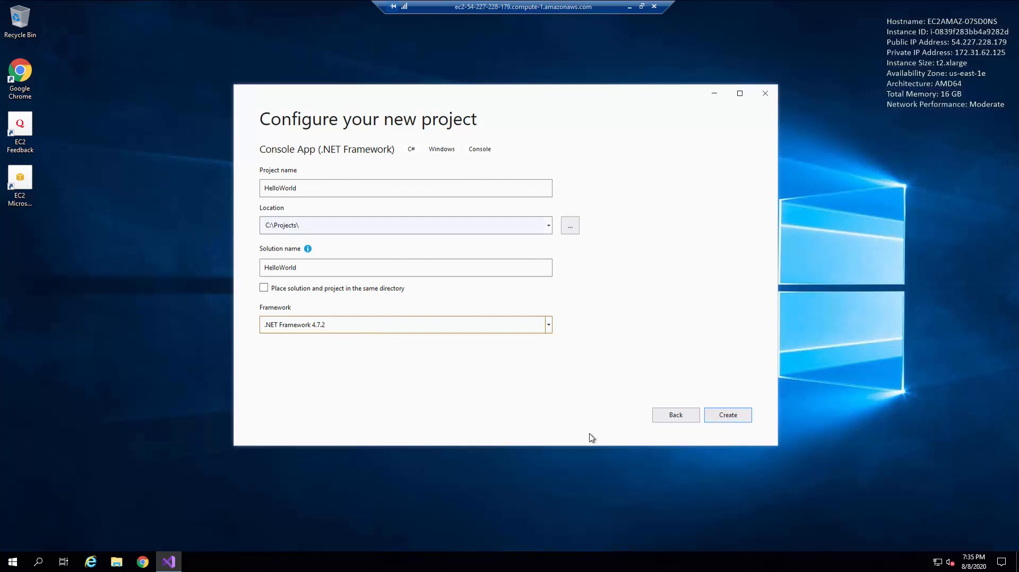
click(730, 418)
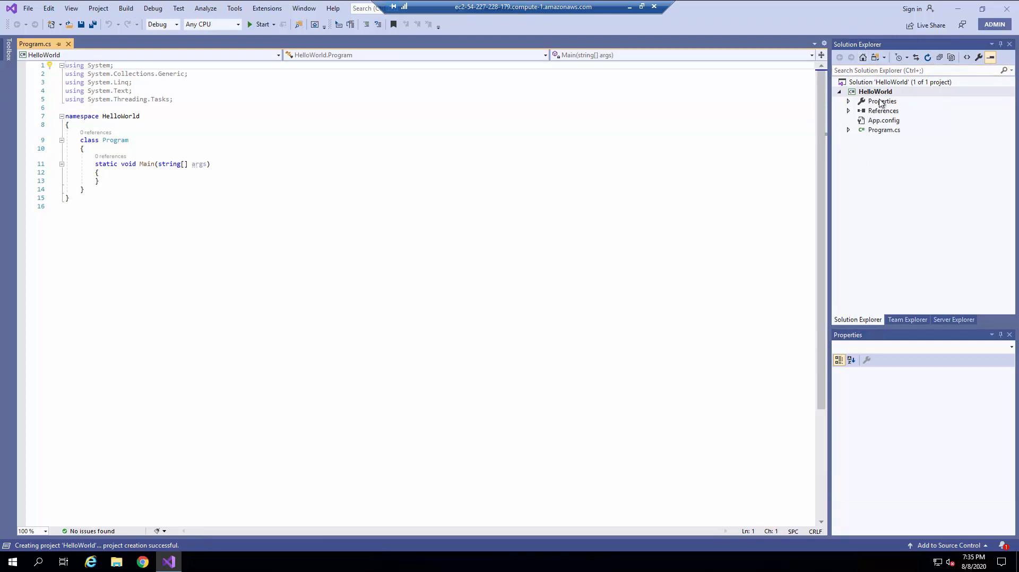
Examine Team Explorer, Server Explorer, the Toolbox and the available build and edit commands, and return to the Program.cs code.
click(908, 320)
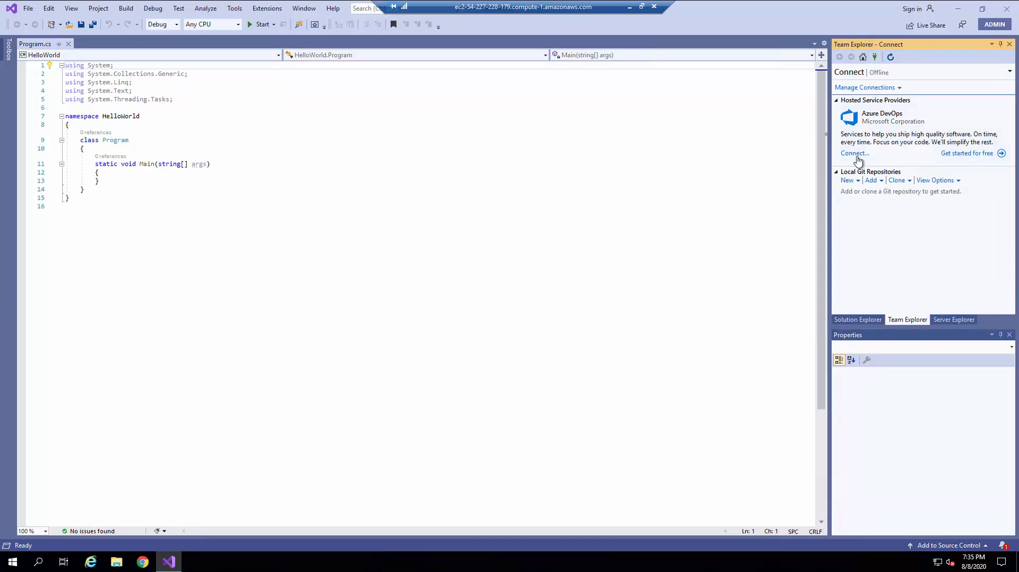
click(953, 321)
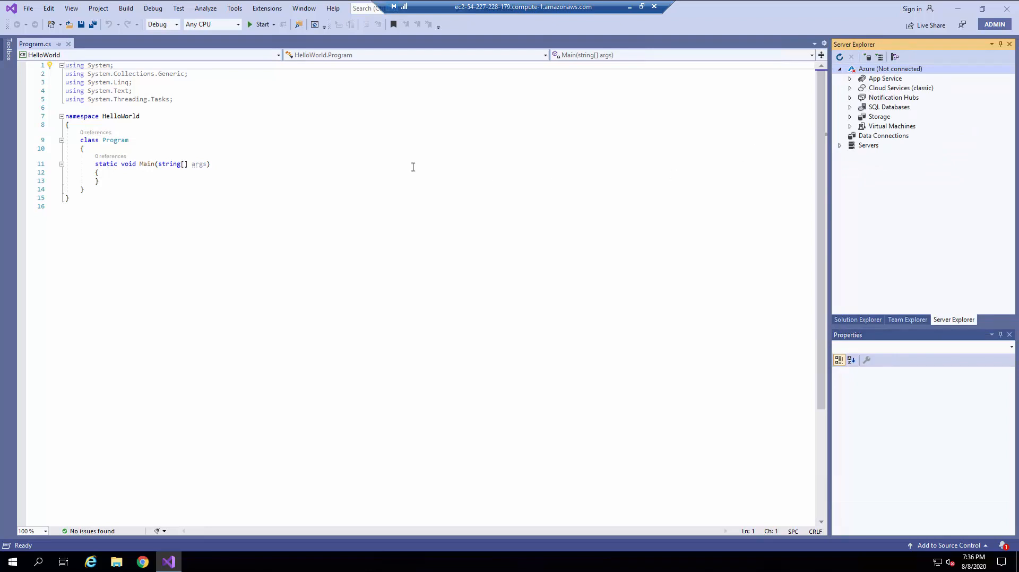
click(9, 51)
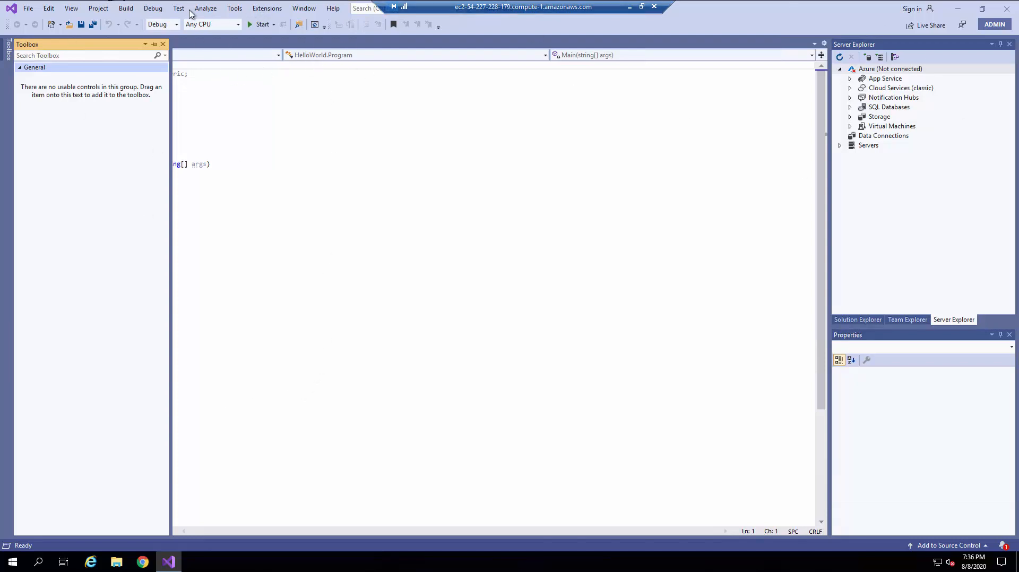
click(157, 9)
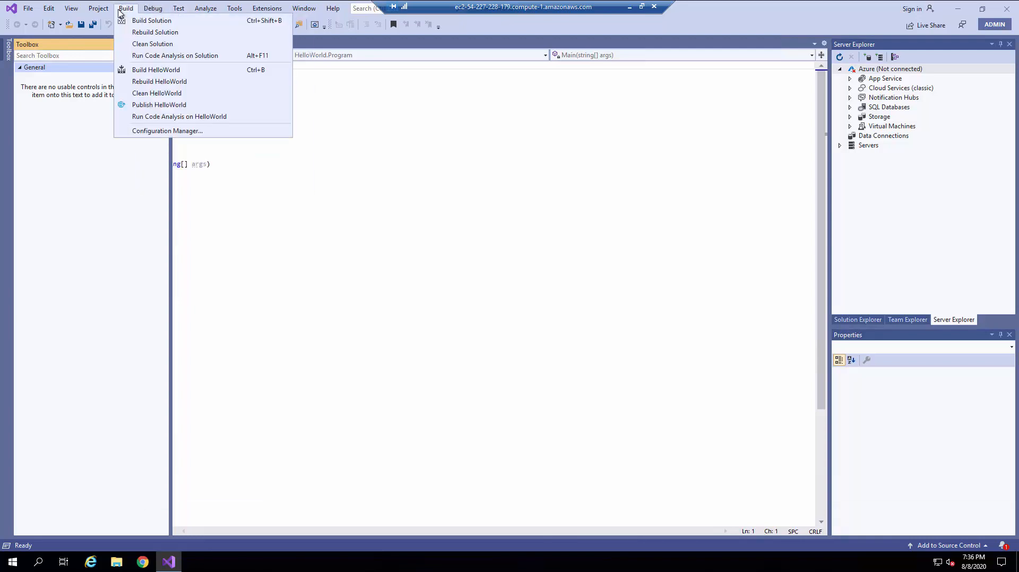
mouse_move(101, 15)
mouse_move(57, 11)
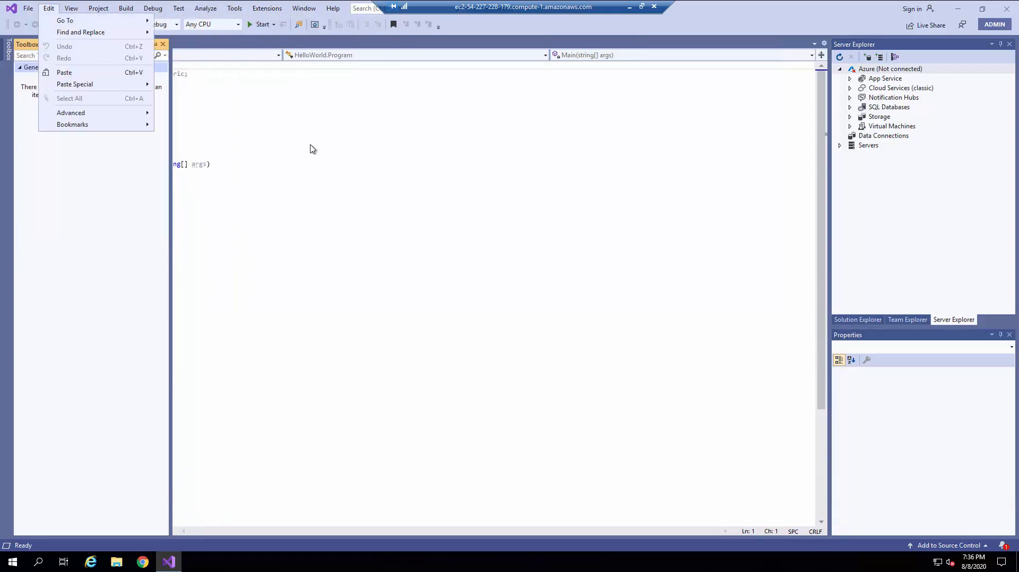
click(381, 164)
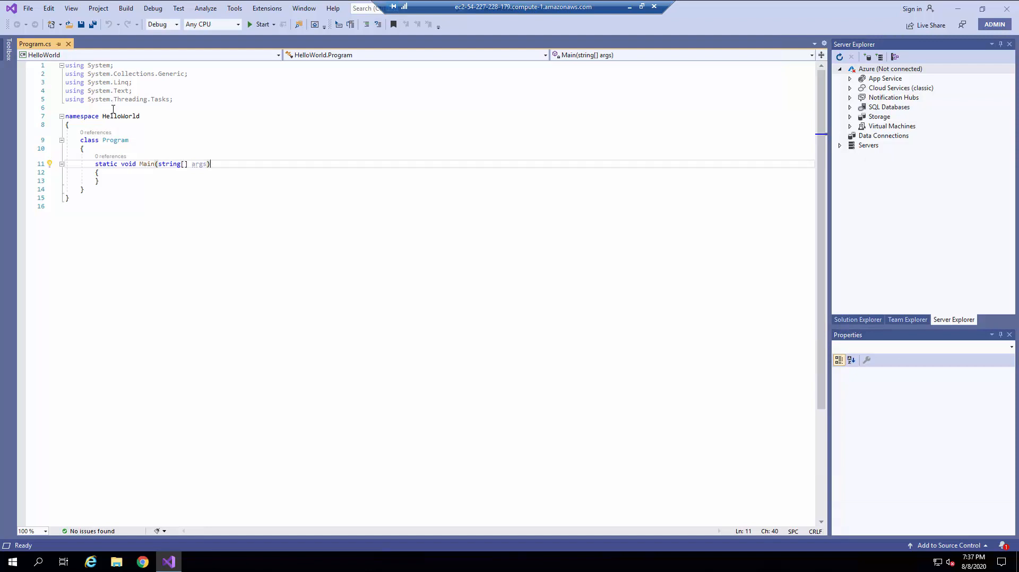
Add the statement System.Console.WriteLine("Hello World!!!!"); inside the braces of the Main method in Program.cs.
click(117, 178)
key(Up)
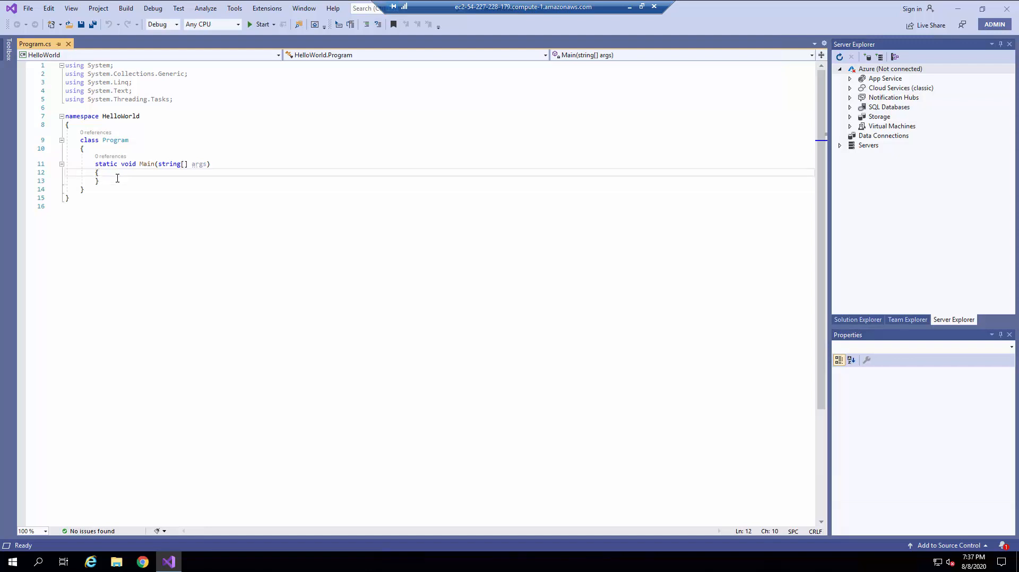
key(Return)
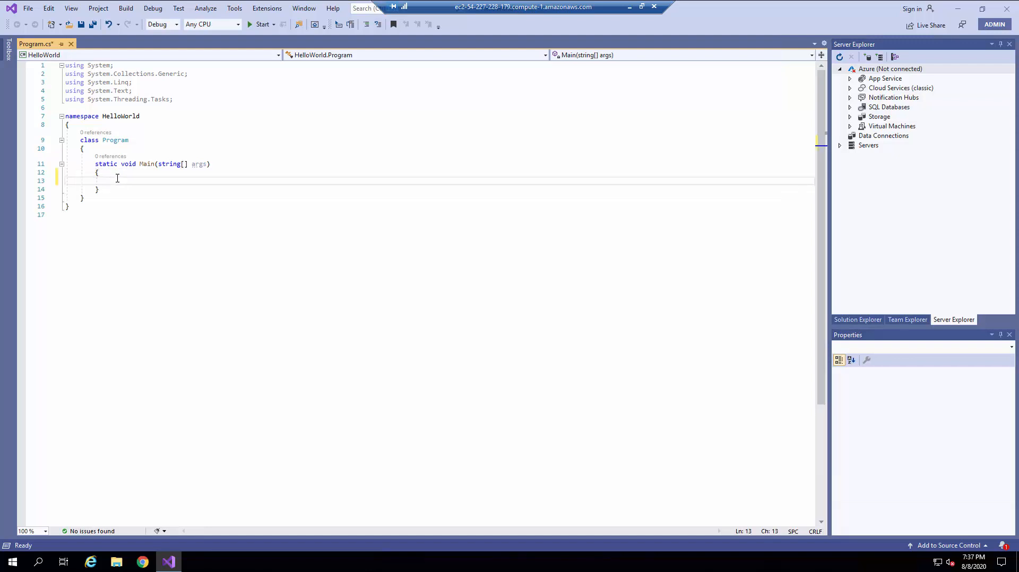
text(System.)
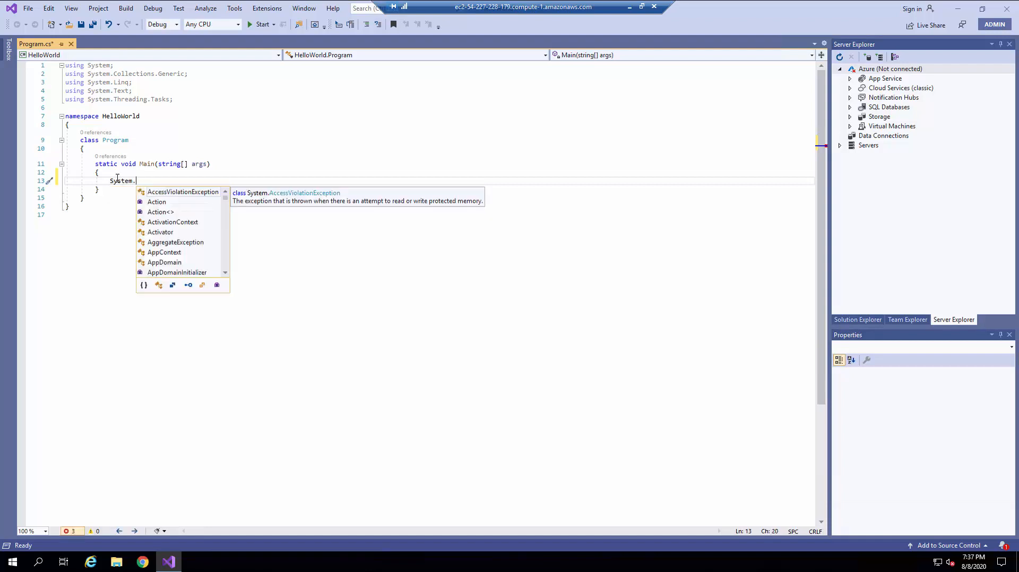
text(Conso)
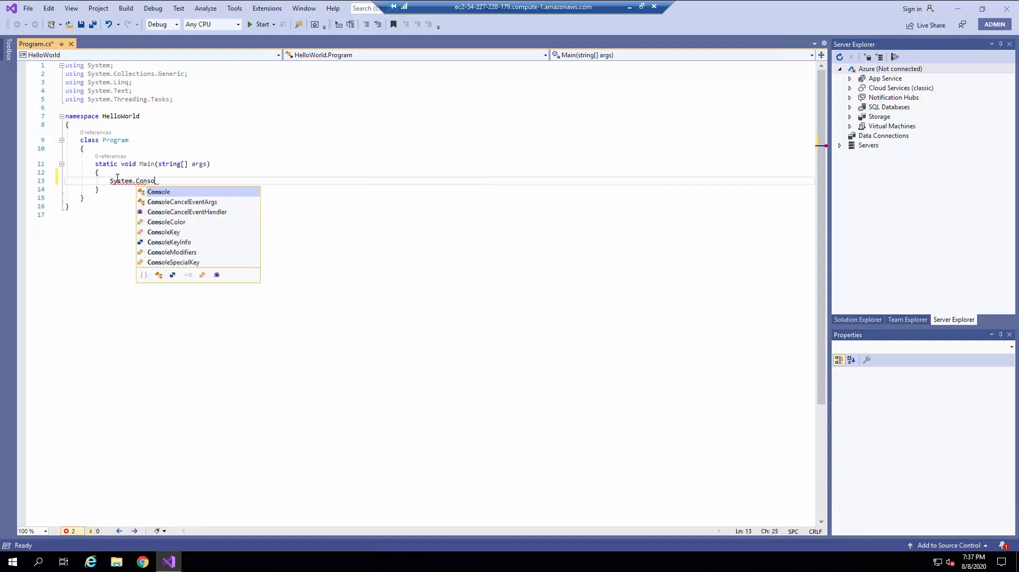
text(le.Write)
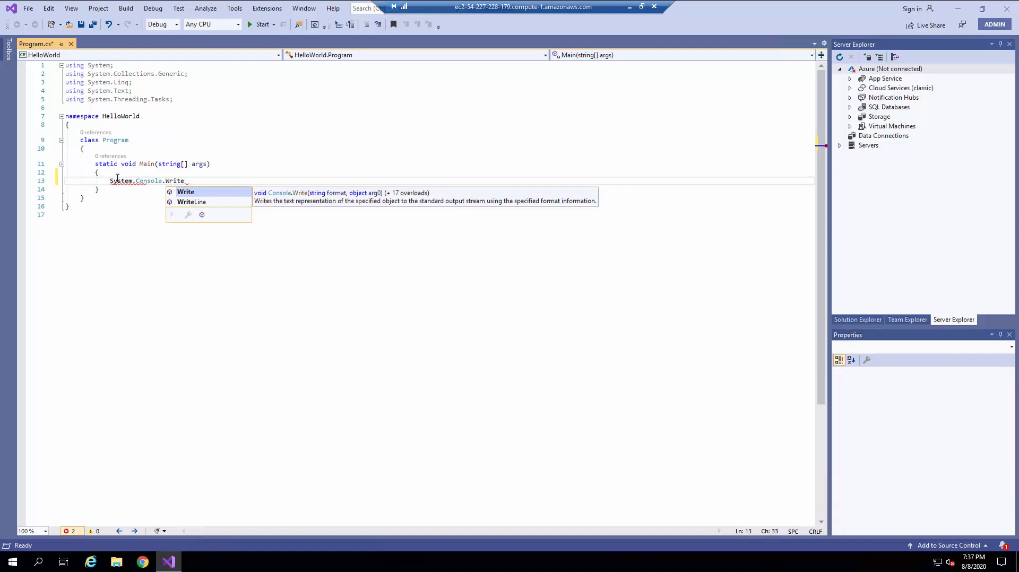
text(Line("He)
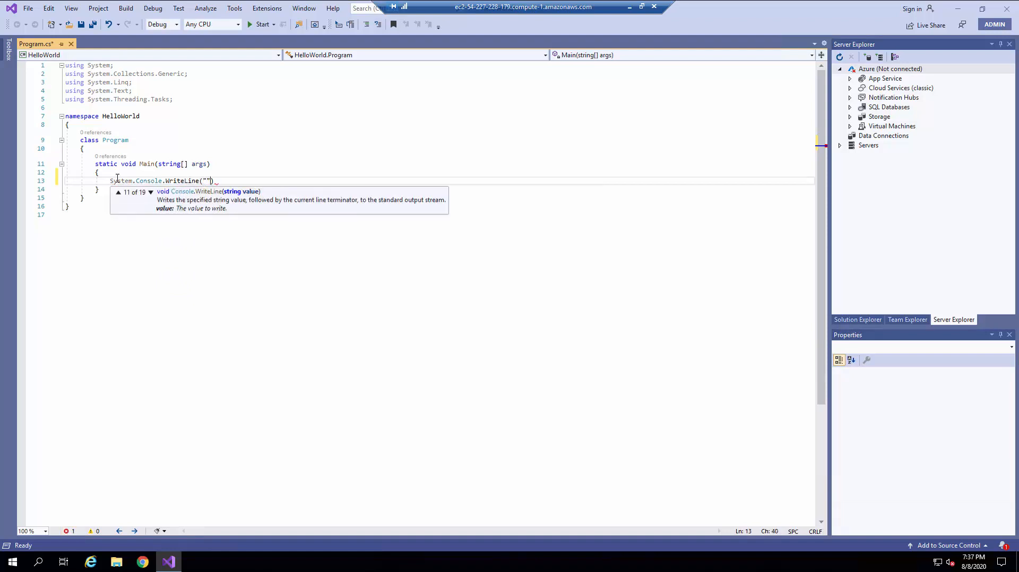
text(llo World!!!!"))
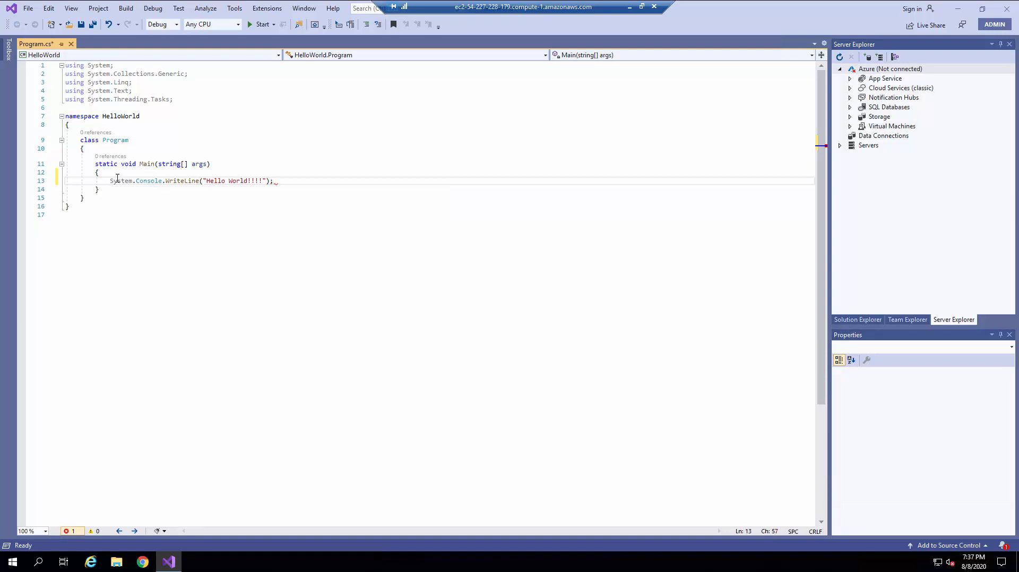
text(;)
drag(303, 179, 133, 173)
click(104, 189)
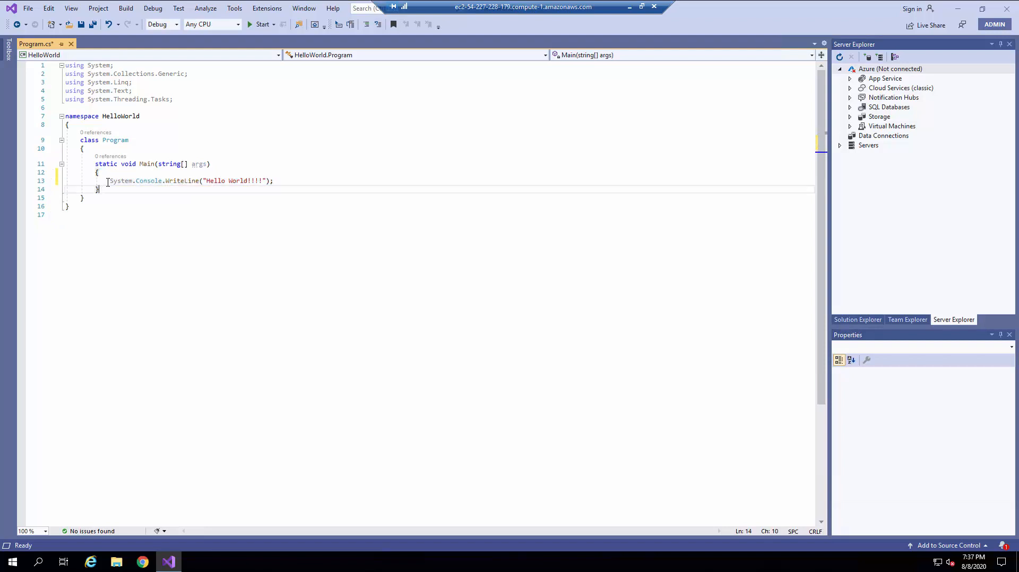
Build and run the HelloWorld program without debugging, check its console output, and close the console window.
click(154, 9)
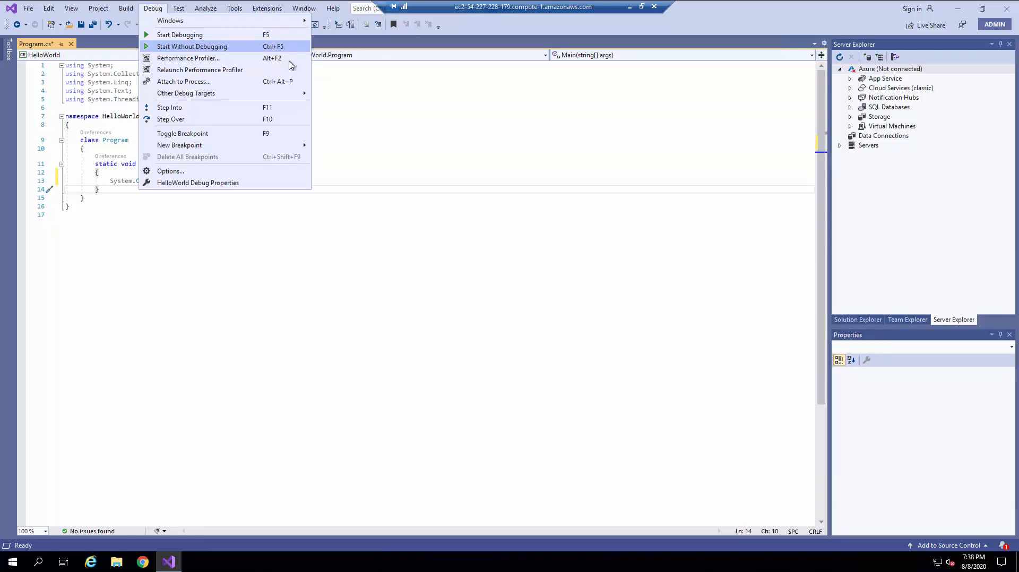
click(263, 47)
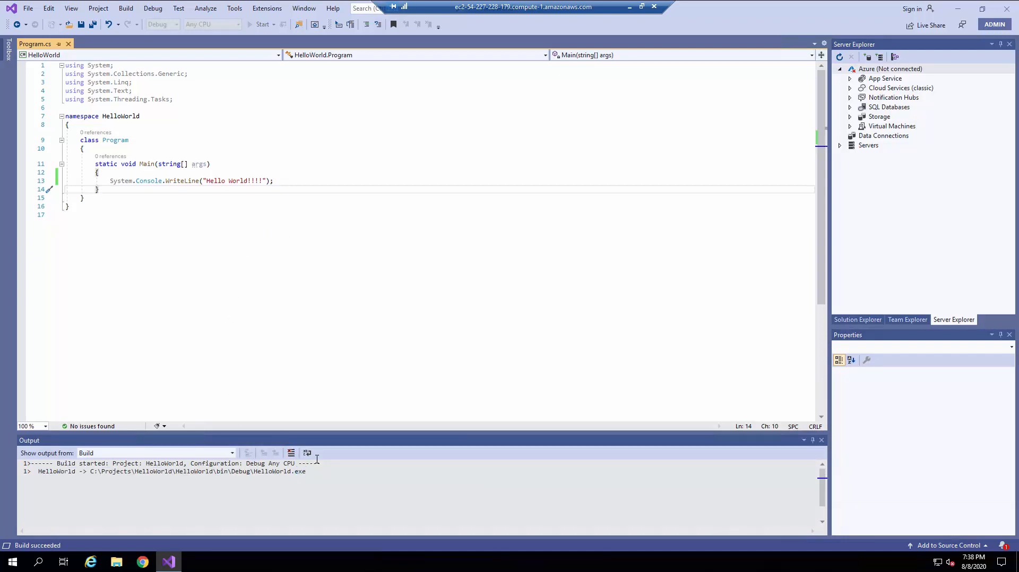
drag(223, 134, 274, 112)
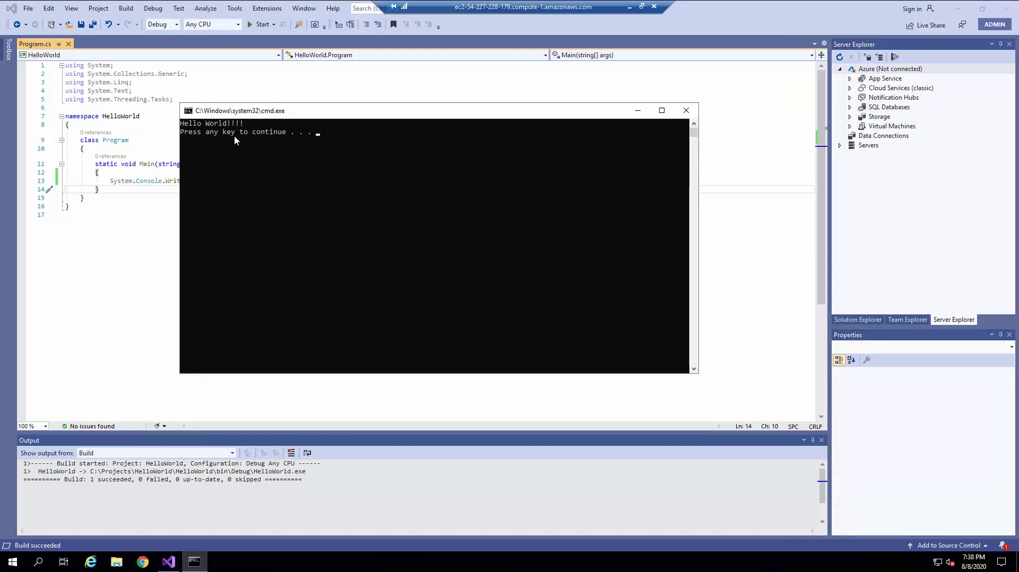
click(686, 111)
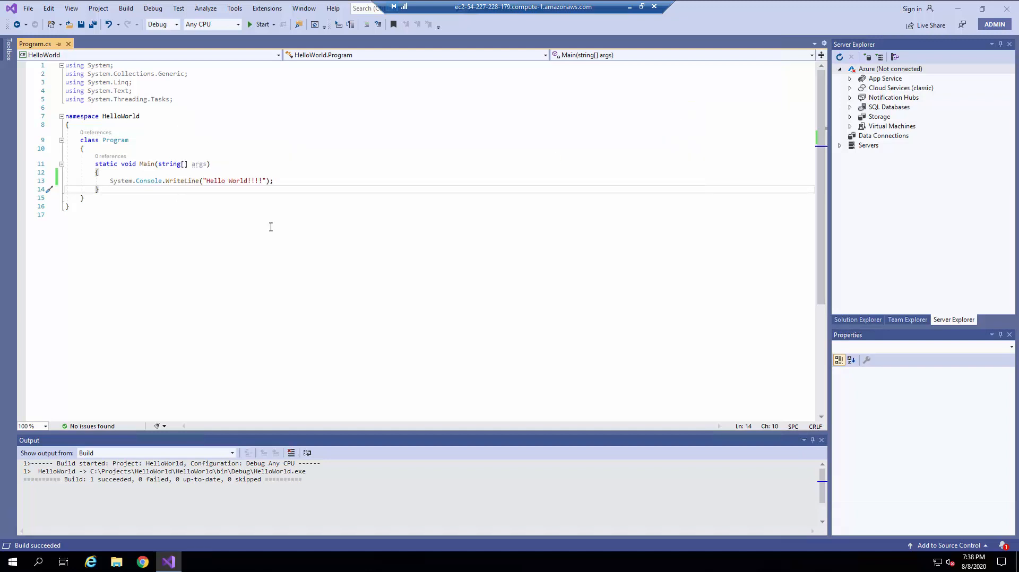